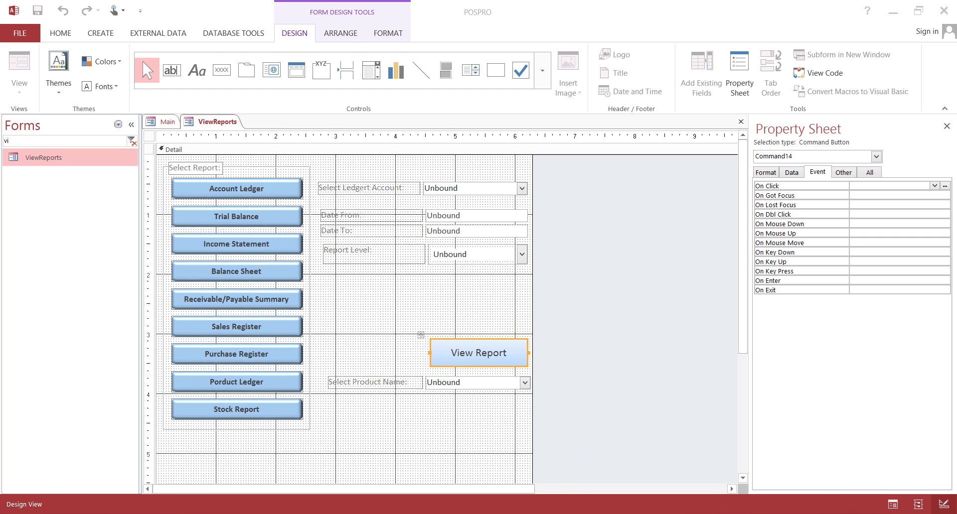
Review the View Report button's On Click code in Design View, then run the ViewReports form
key("F5")
right_click(583, 263)
left_click(613, 301)
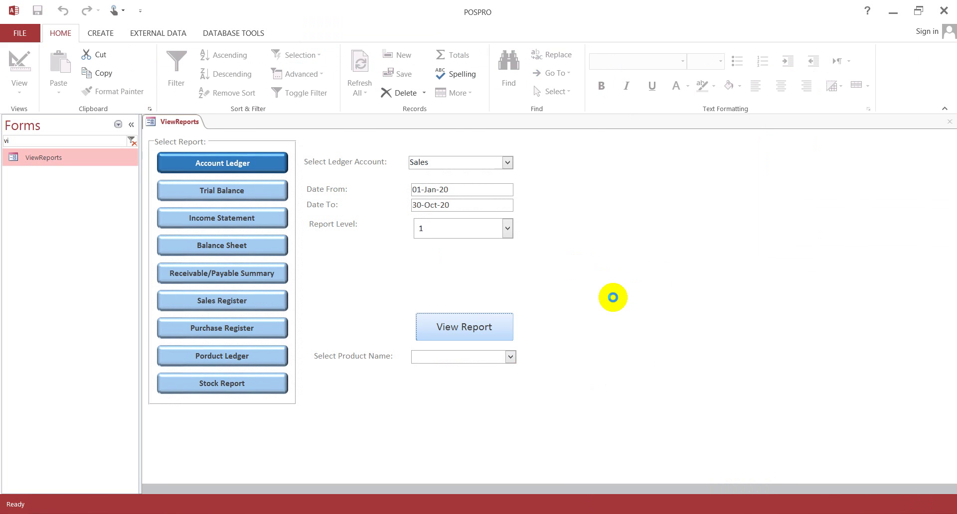
left_click(471, 349)
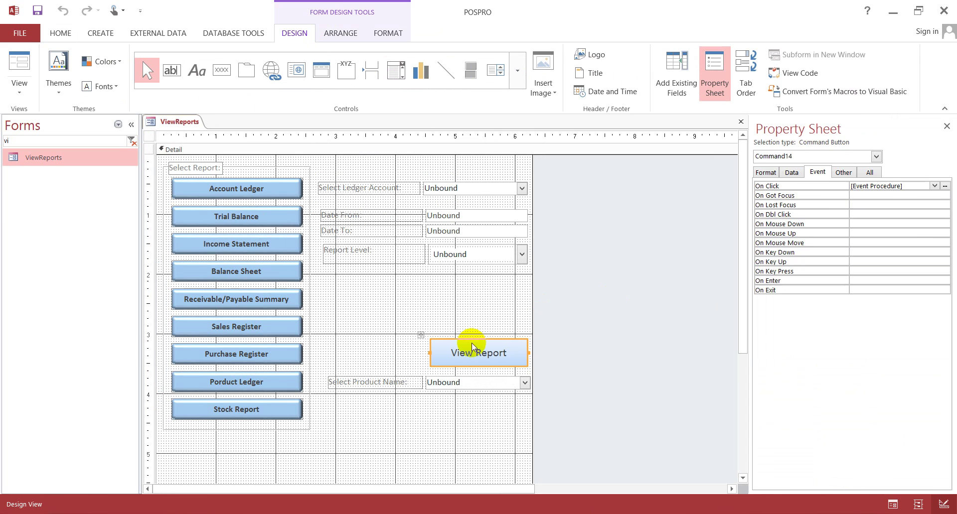
left_click(945, 186)
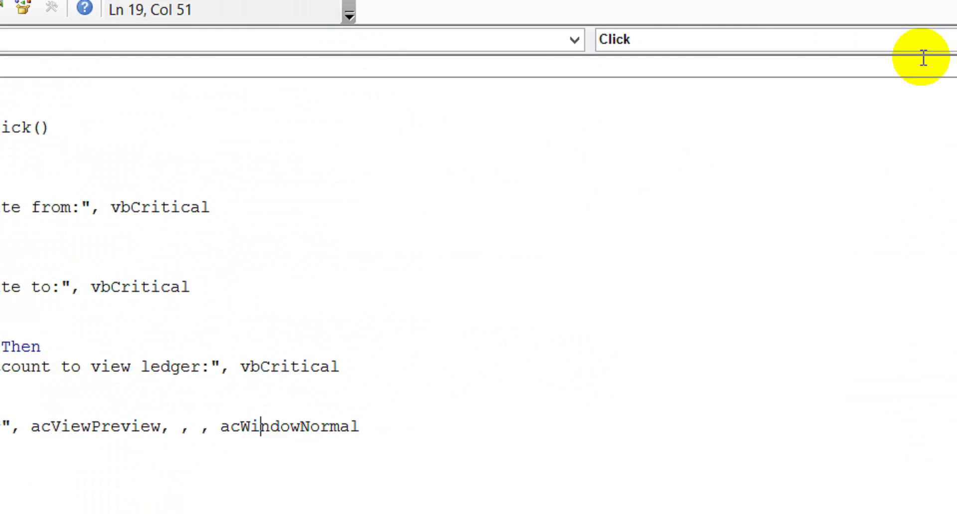
left_click(933, 13)
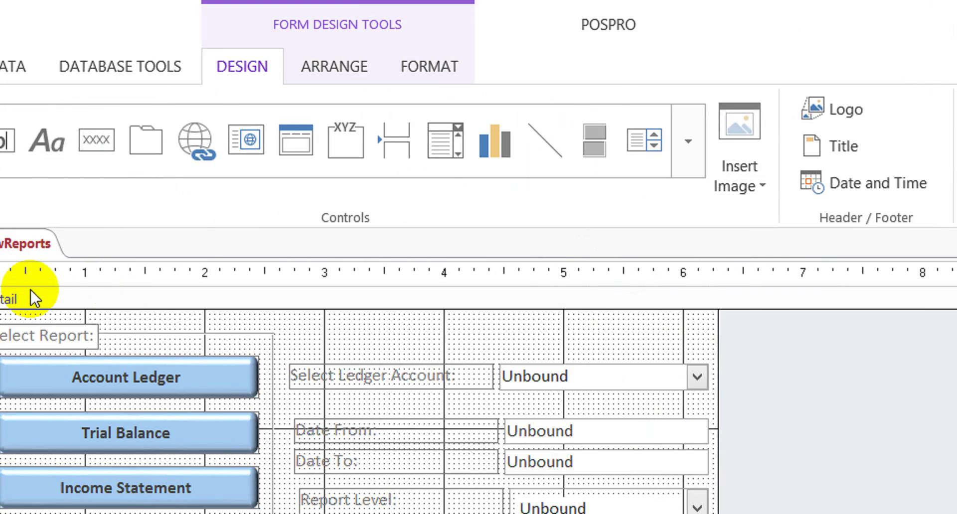
left_click(39, 124)
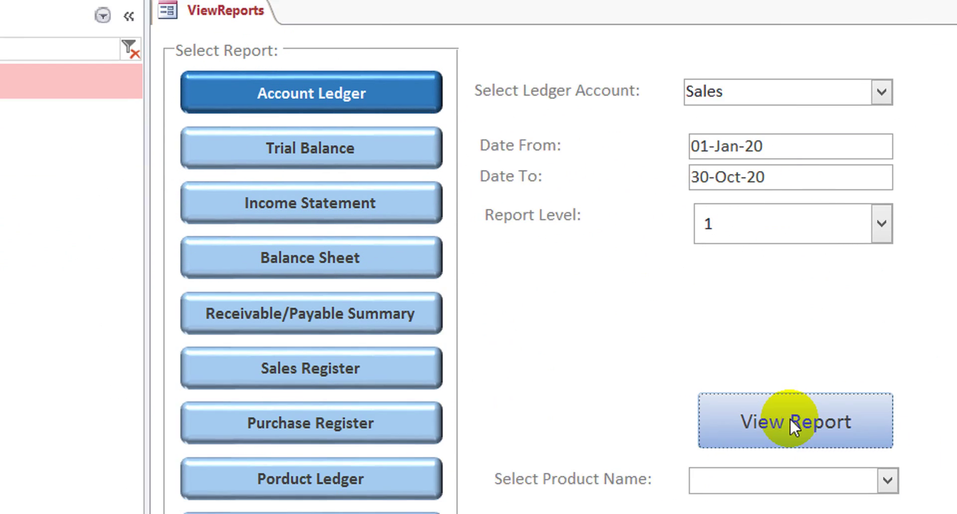
Run View Report with start date 1, end date 30-10 and account sales
left_click(792, 424)
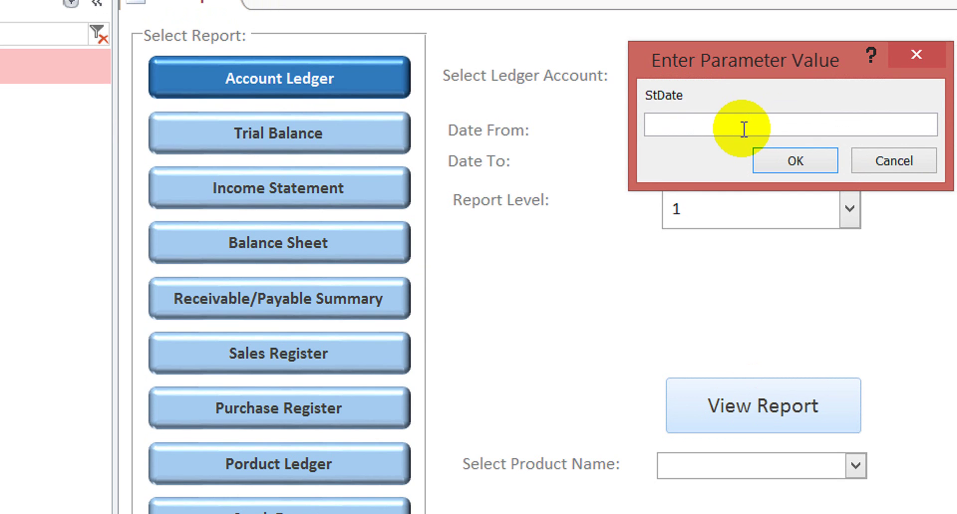
type("1-1")
key("Return")
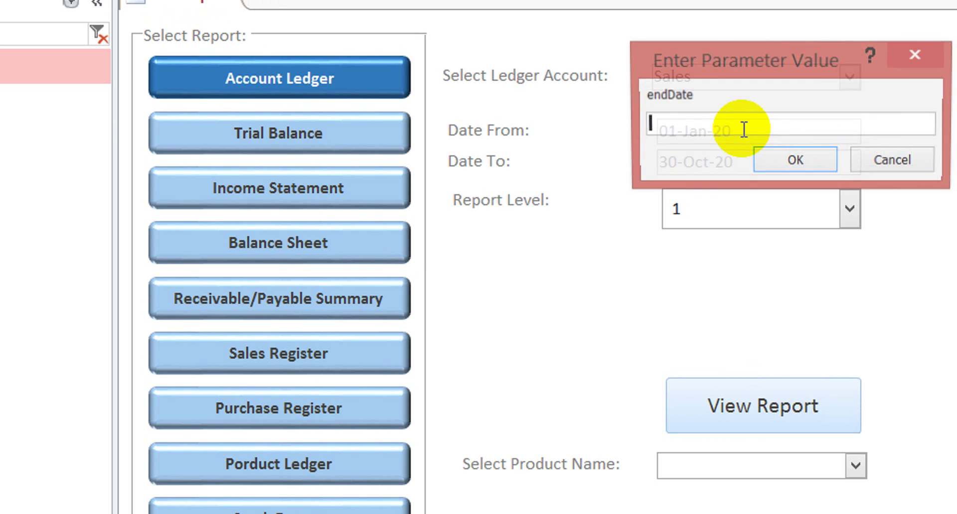
type("30-1")
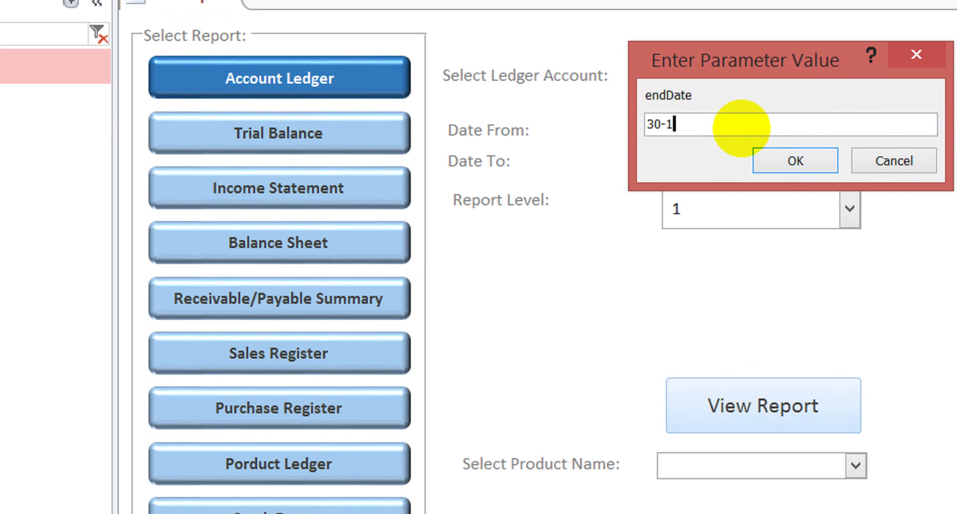
type("0")
key("Return")
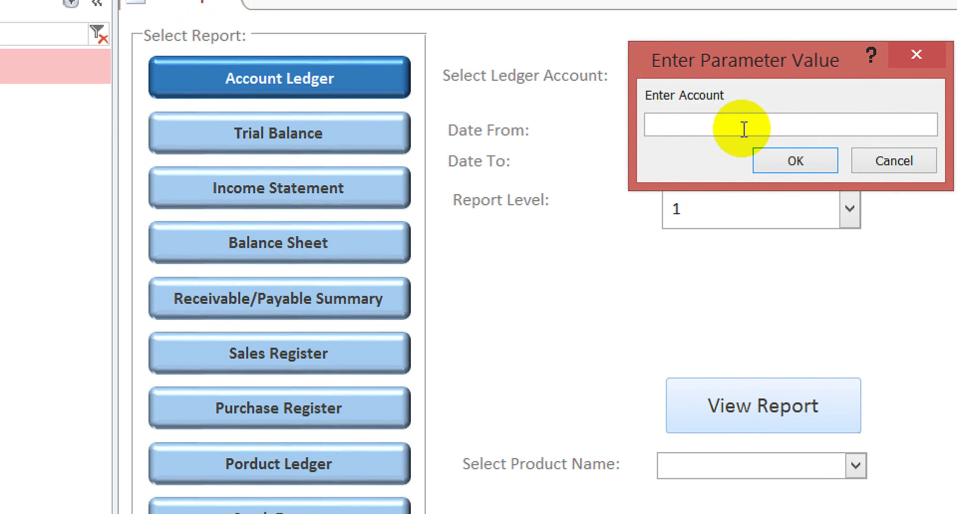
type("sales")
key("Return")
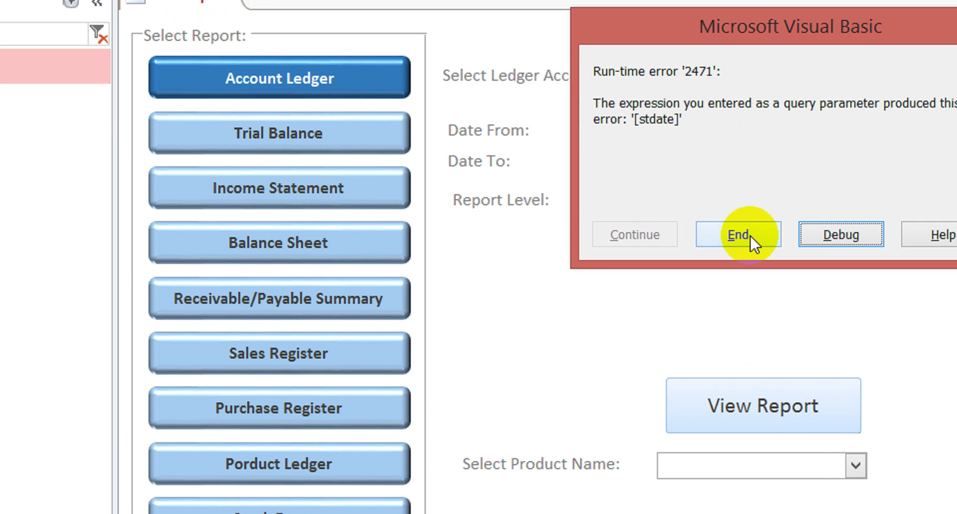
Dismiss the run-time error, stop the debugger and close the ledger report preview
left_click(828, 234)
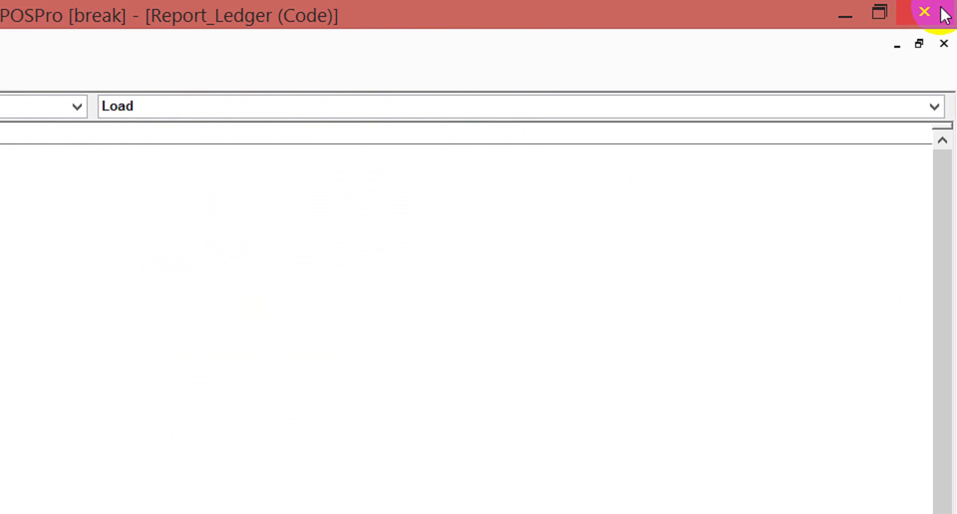
left_click(945, 15)
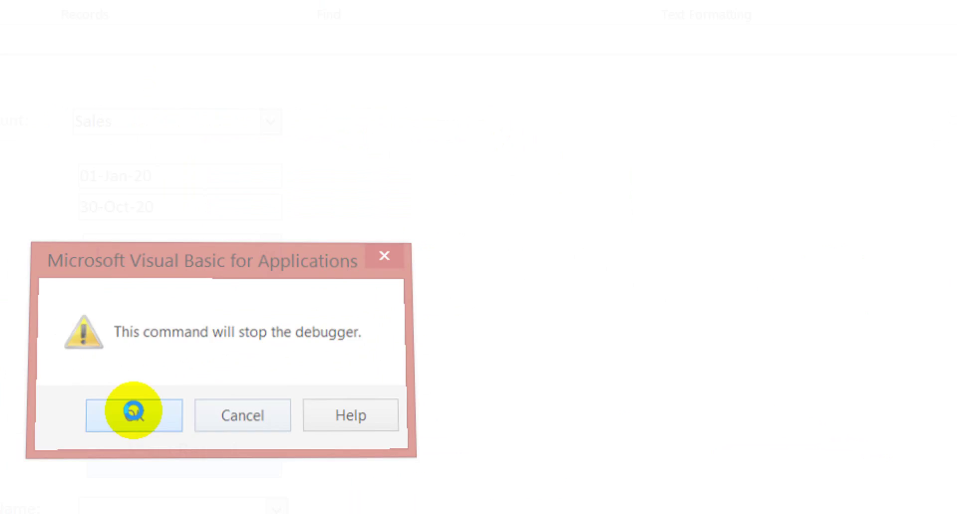
left_click(134, 415)
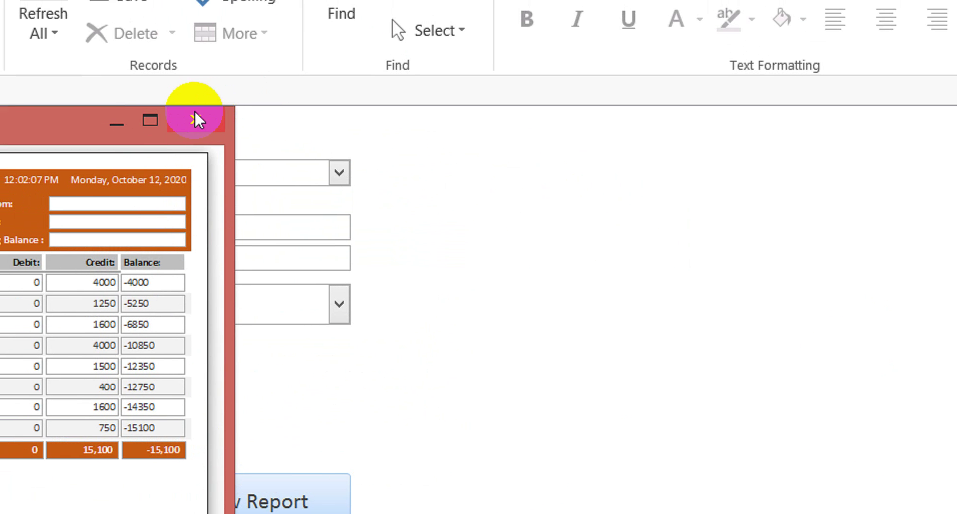
left_click(197, 120)
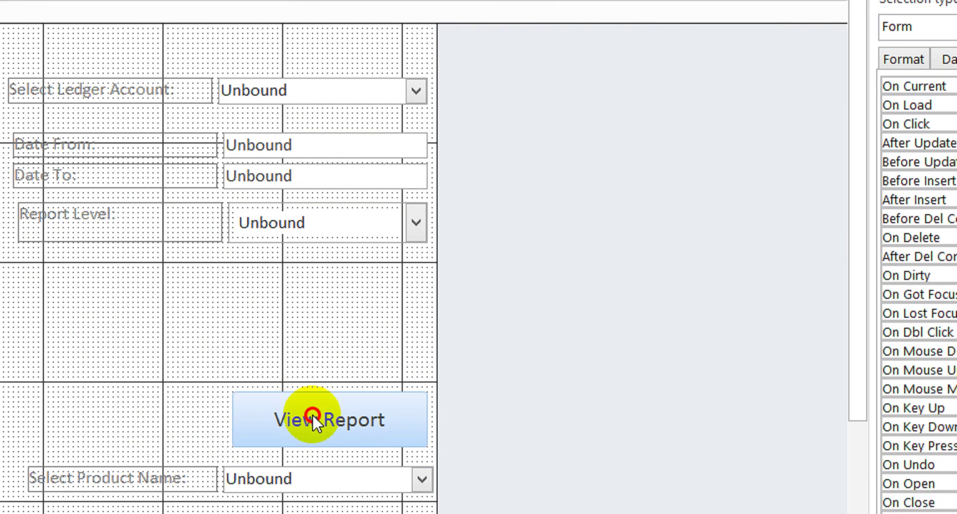
Open the View Report click code in a restored VBA window at the Case 1 line
left_click(313, 415)
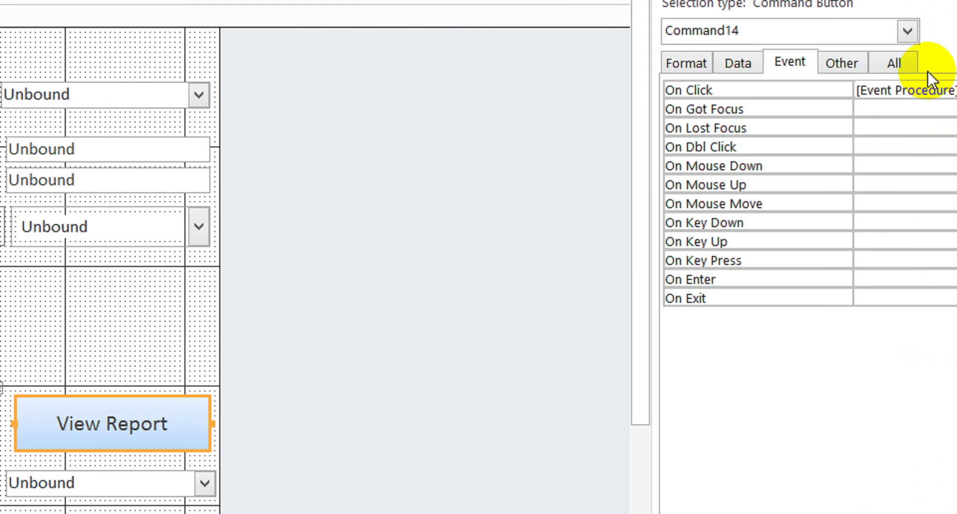
left_click(933, 131)
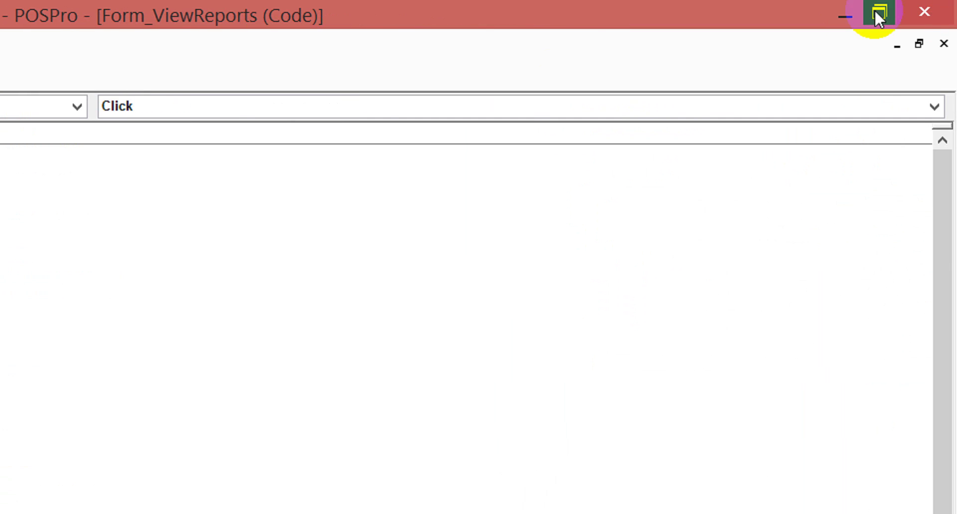
left_click(906, 12)
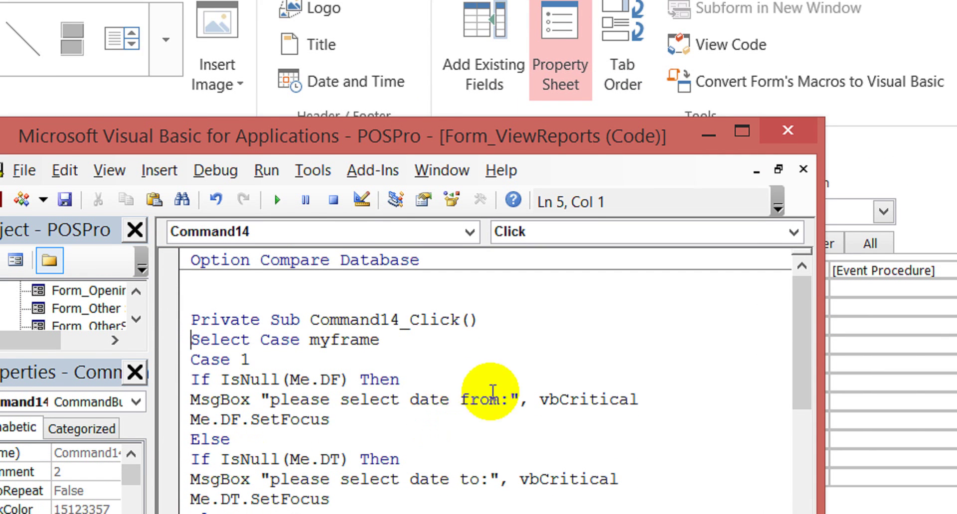
left_click(430, 394)
key("Up")
key("Left")
key("Left")
key("Left")
key("Left")
key("Left")
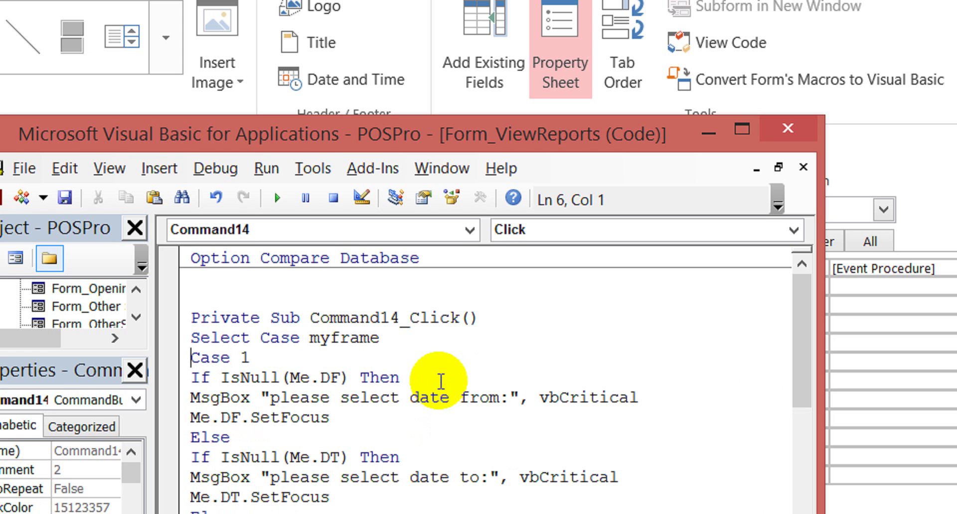
Select and copy the whole Case 1 block
key("shift+Down")
key("shift+Down")
key("shift+Down")
key("shift+Down")
key("shift+Down")
key("shift+Down")
key("shift+Down")
key("shift+Down")
key("shift+Down")
key("shift+Down")
key("shift+Down")
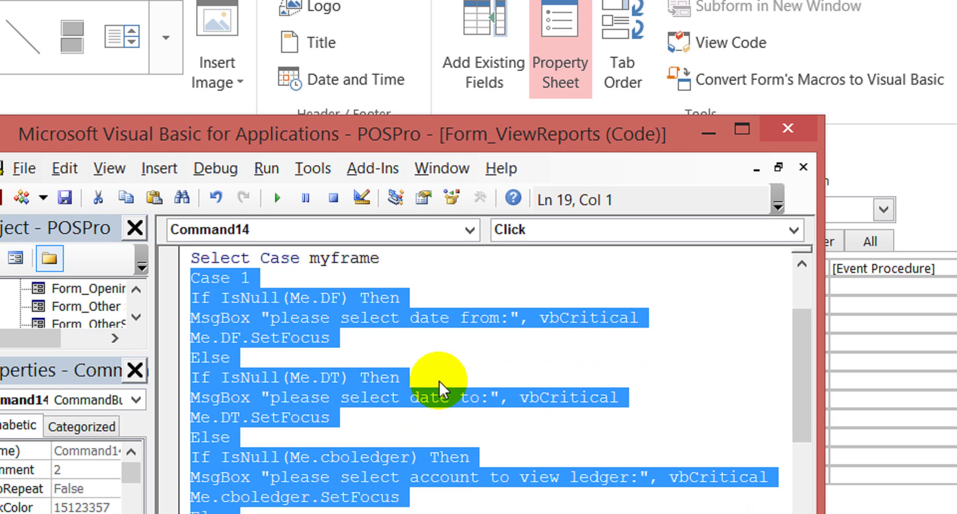
key("shift+Down")
key("shift+Down")
key("shift+Up")
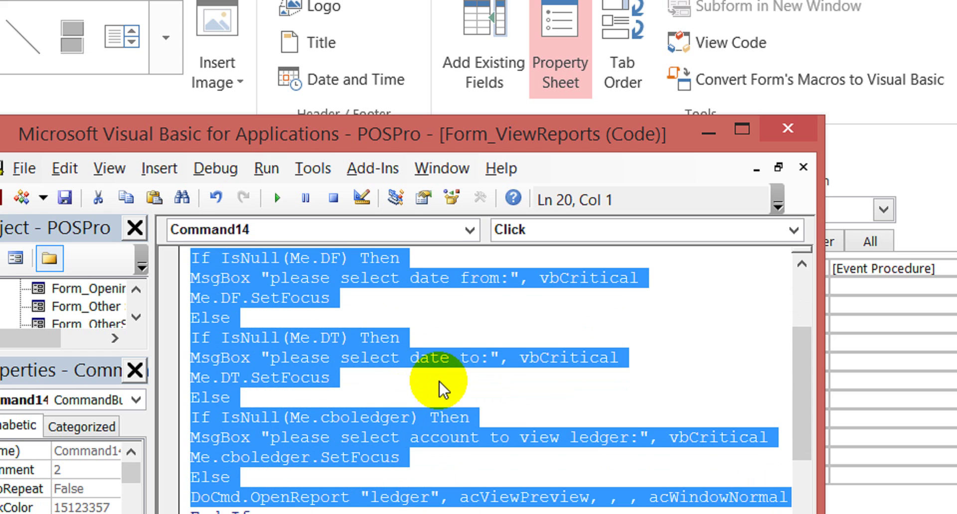
key("shift+Down")
key("shift+Down")
key("shift+Down")
key("shift+Down")
key("shift+Up")
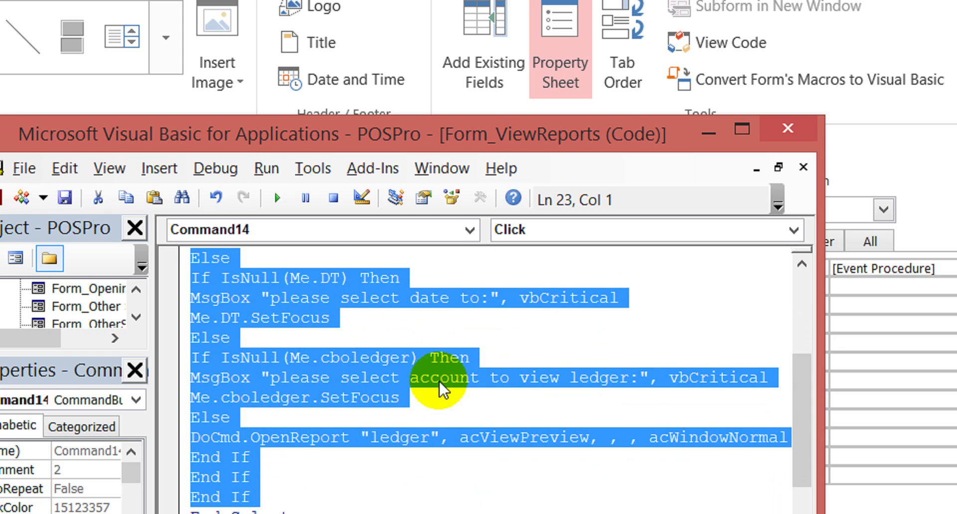
Paste the copied Case 1 block on a new line above End Select
key("Down")
key("Down")
key("Left")
key("Return")
scroll(442, 381, "up", 1)
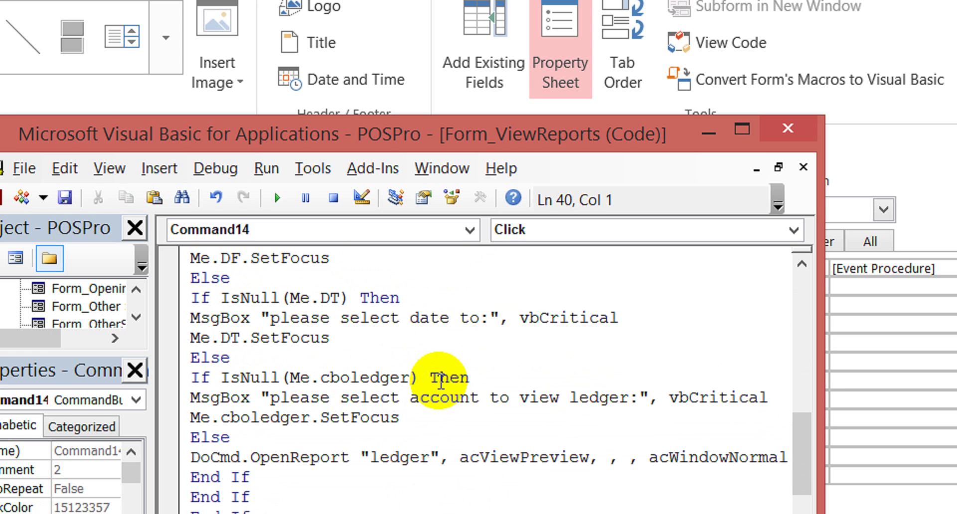
key("Up")
key("Up")
key("Up")
key("Up")
key("Up")
key("Up")
key("Up")
key("Up")
key("Up")
key("Up")
key("Up")
key("Right")
key("Right")
key("Right")
key("Right")
Change the pasted block's label from Case 1 to Case 2
key("shift+Right")
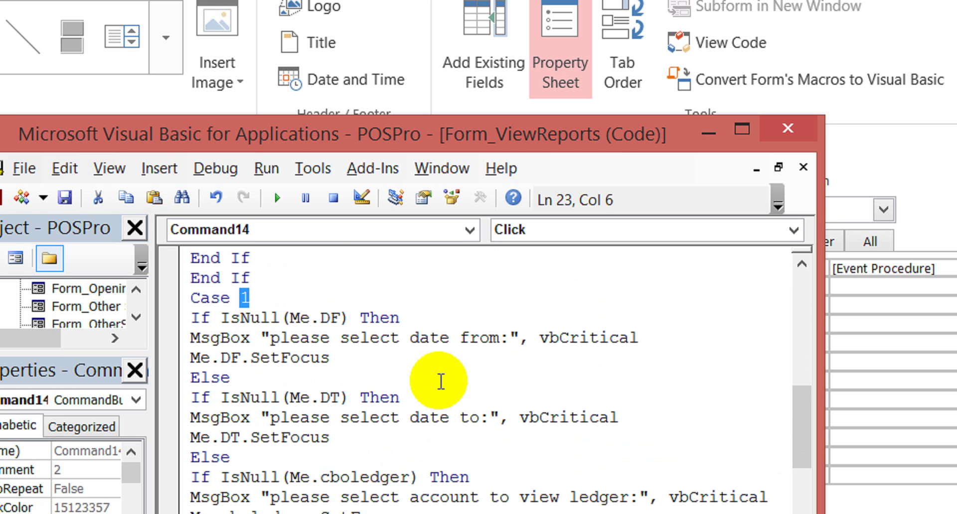
type("2")
key("Down")
key("Up")
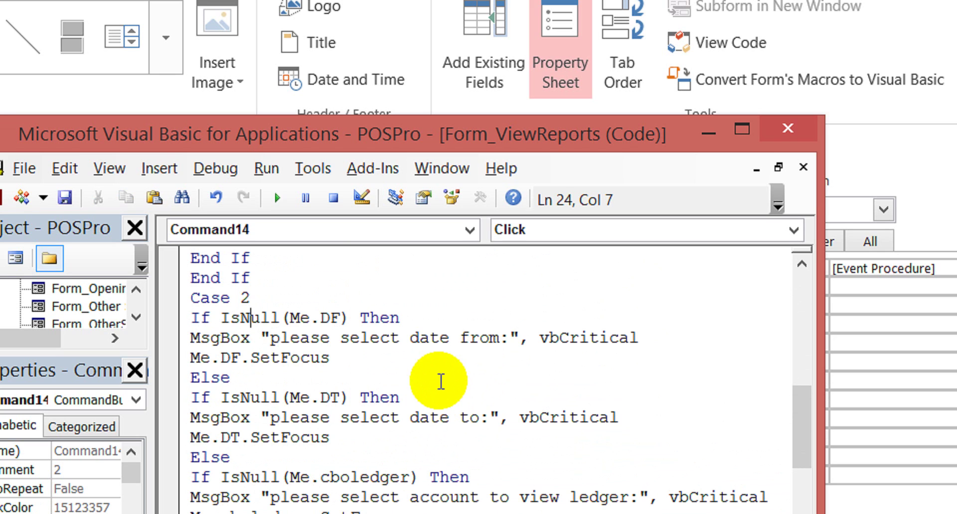
key("Down")
key("Down")
Select the cboledger name in the Case 2 account check on line 32
key("Down")
key("Down")
key("Down")
key("Down")
key("Down")
key("Down")
key("Down")
key("Down")
key("Up")
key("Up")
key("Up")
key("Up")
key("Down")
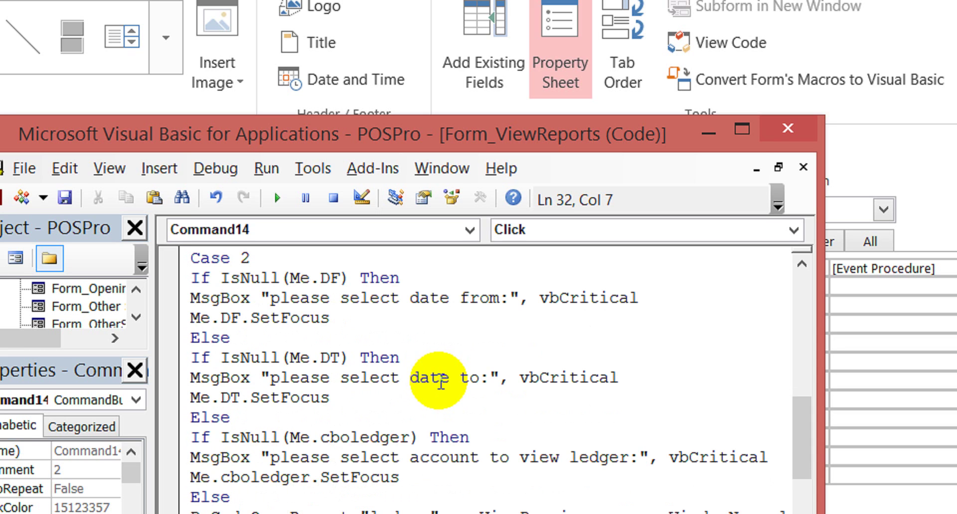
key("Right")
key("Right")
key("Right")
key("Down")
key("Down")
key("Down")
key("Up")
key("Up")
key("Up")
key("Up")
key("Down")
key("Up")
key("Down")
key("Left")
key("Left")
key("Left")
key("Right")
key("Right")
key("Right")
key("Right")
key("shift+Right")
key("shift+Right")
key("shift+Right")
key("shift+Right")
key("shift+Right")
key("shift+Right")
key("shift+Right")
key("shift+Right")
key("shift+Right")
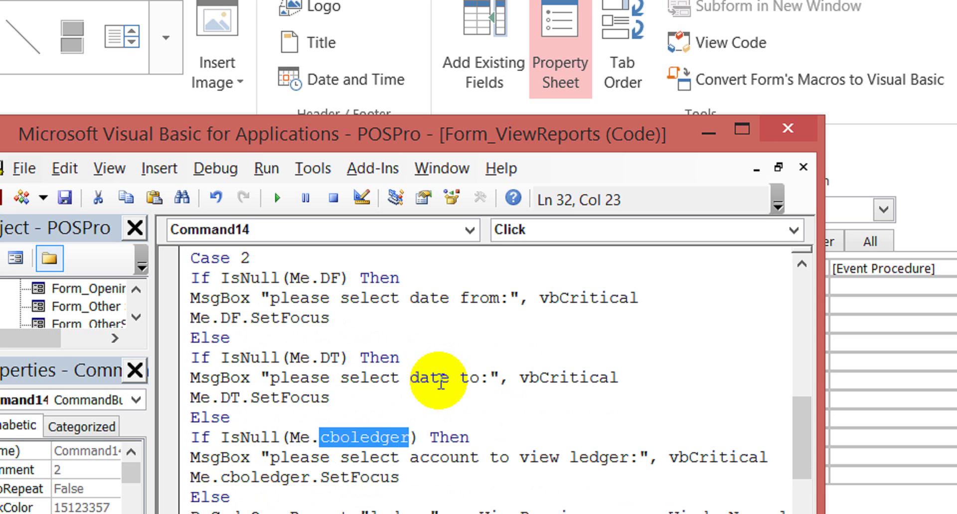
Change the IsNull check to test Me.cboLevel instead of cboledger
key("Delete")
key("Left")
key("Delete")
type(".")
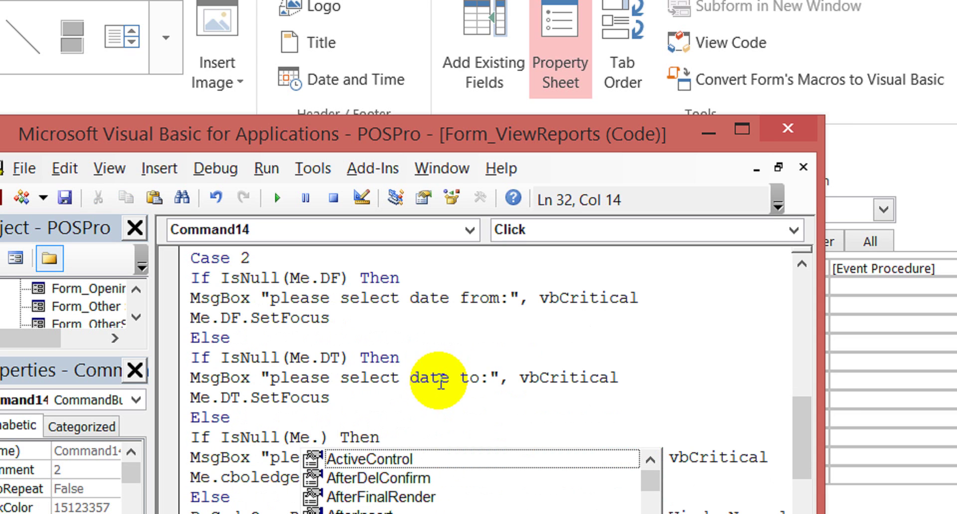
type("cbole")
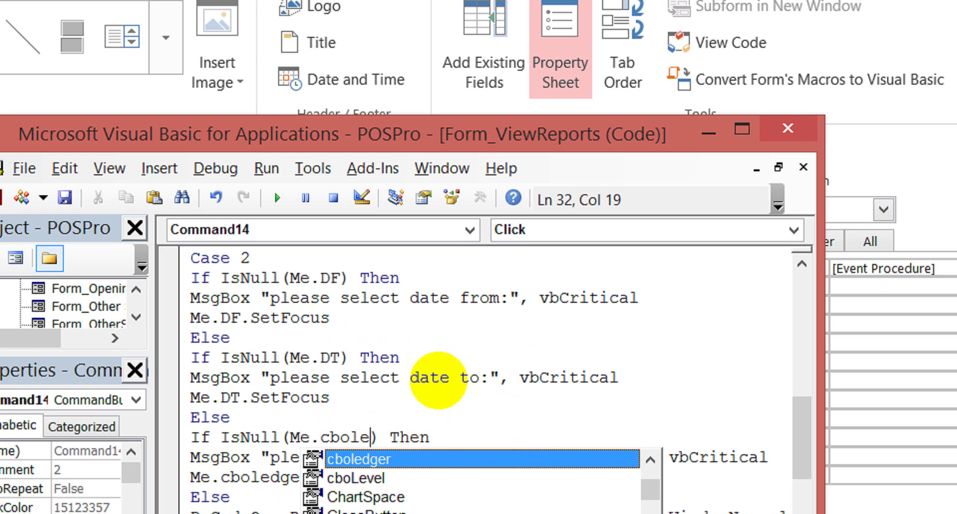
key("Down")
key("Tab")
key("Left")
key("Left")
key("Left")
key("Right")
key("Right")
key("Right")
key("Right")
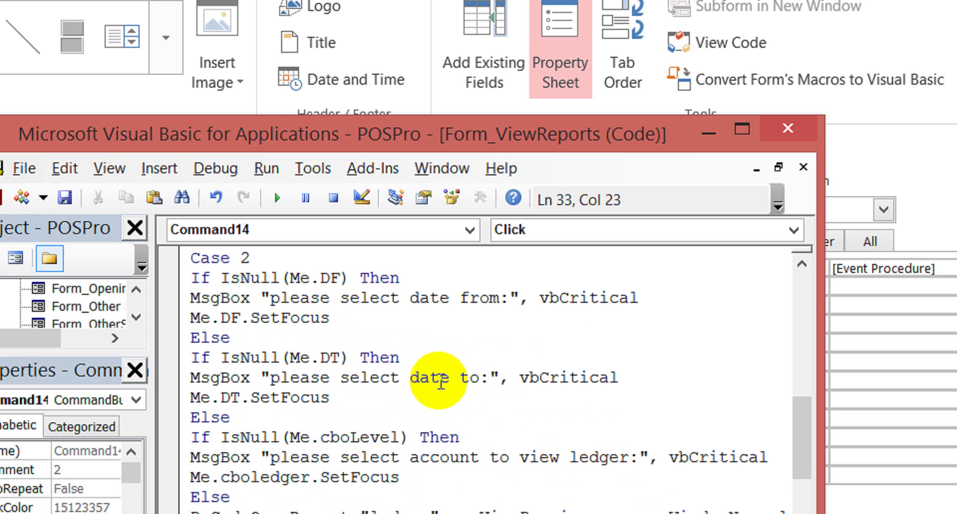
Reword the MsgBox warning to ask for a level to view the report
type("Re")
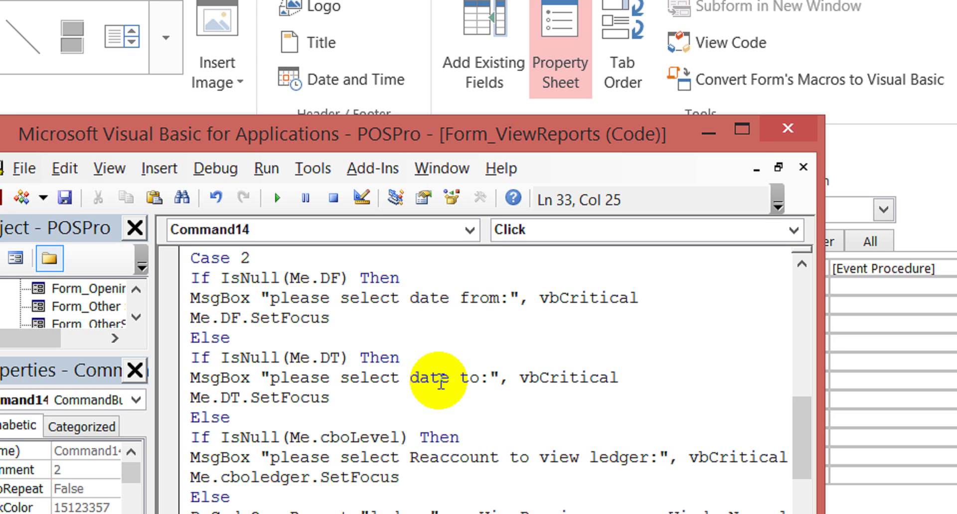
key("shift+Left")
key("shift+Left")
type("level to view re")
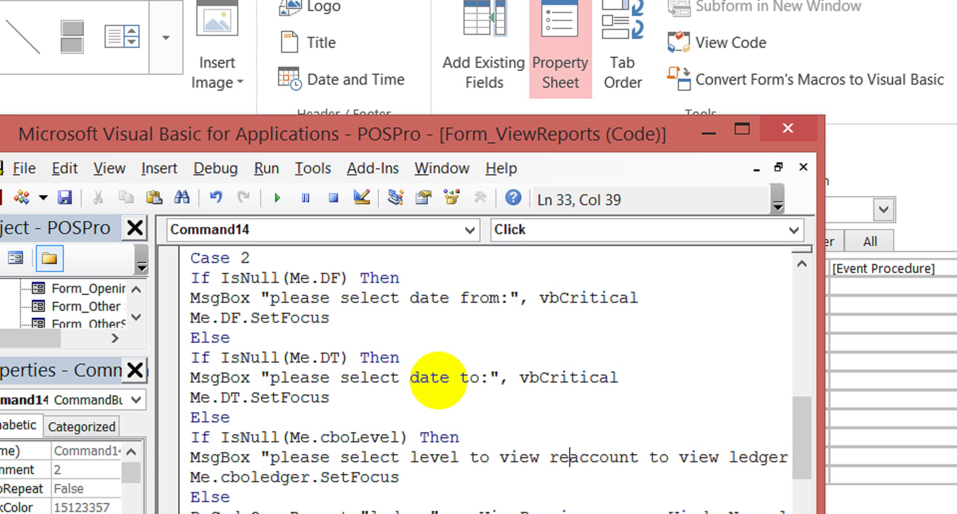
type("por")
key("Delete")
key("Delete")
key("Delete")
key("Delete")
key("Delete")
key("Delete")
key("Delete")
key("Delete")
key("Delete")
key("Delete")
key("Delete")
key("Delete")
key("Delete")
key("Delete")
key("Delete")
key("Delete")
key("Delete")
key("Delete")
key("Delete")
key("Delete")
key("Delete")
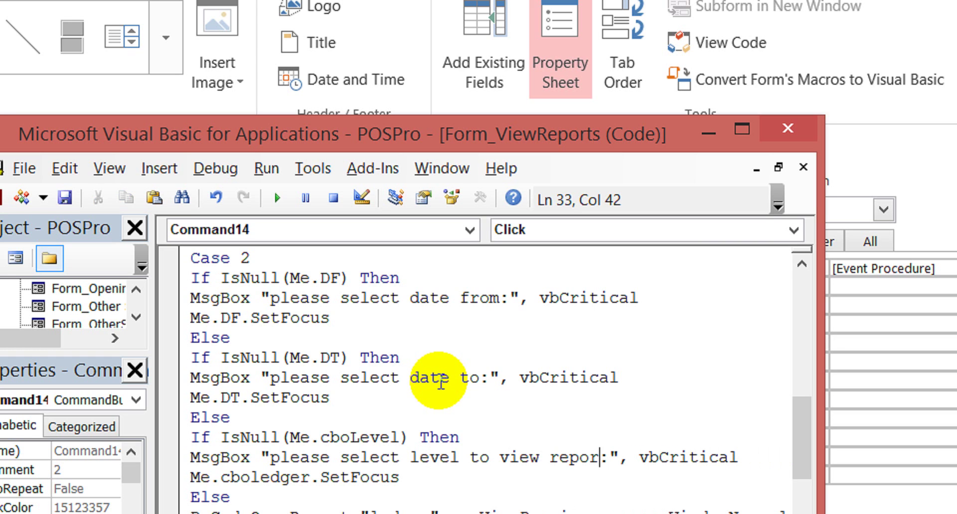
Make the SetFocus line move focus to cboLevel instead of cboledger
key("Down")
key("Left")
key("Left")
key("Left")
key("Left")
key("Left")
key("shift+Left")
key("shift+Left")
key("shift+Left")
key("shift+Left")
key("shift+Left")
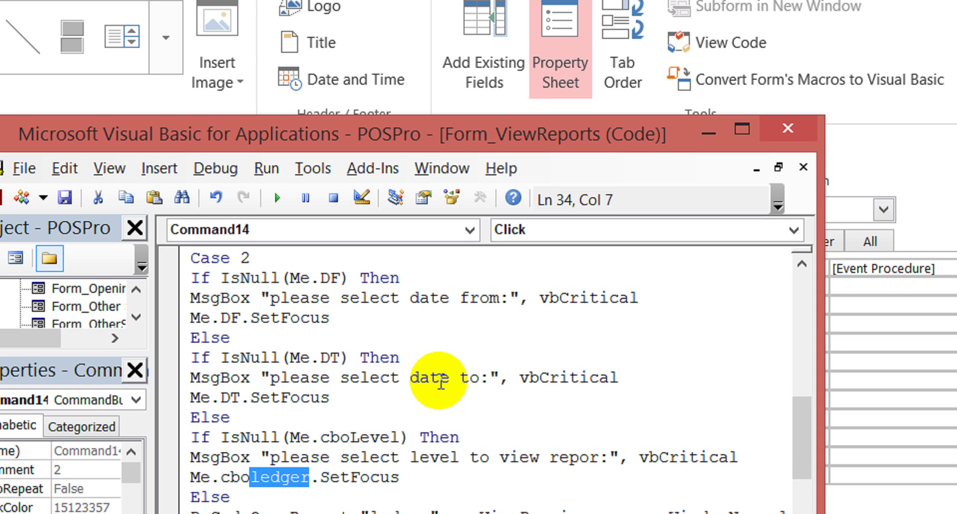
key("shift+Right")
key("Delete")
type("evel")
key("Down")
key("Down")
key("Down")
key("Down")
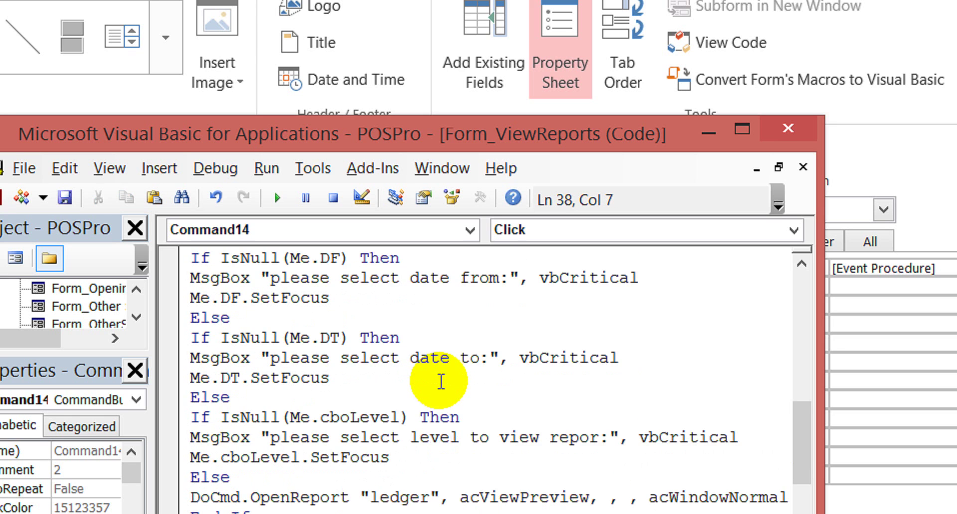
key("Down")
key("Down")
key("Up")
key("Up")
key("Up")
key("Up")
key("Up")
key("Up")
key("Right")
key("Right")
key("Right")
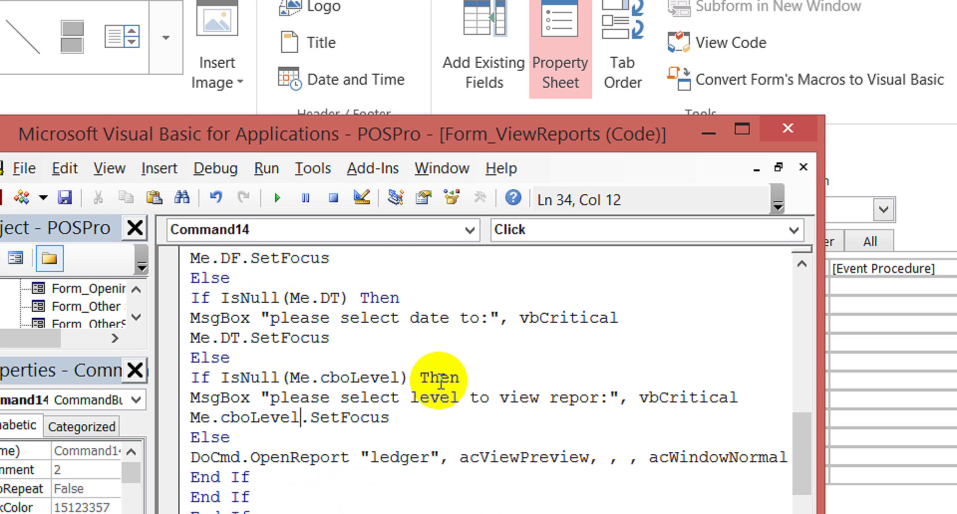
key("Down")
key("Up")
key("Down")
Start a new If statement on its own line after Else
type("if")
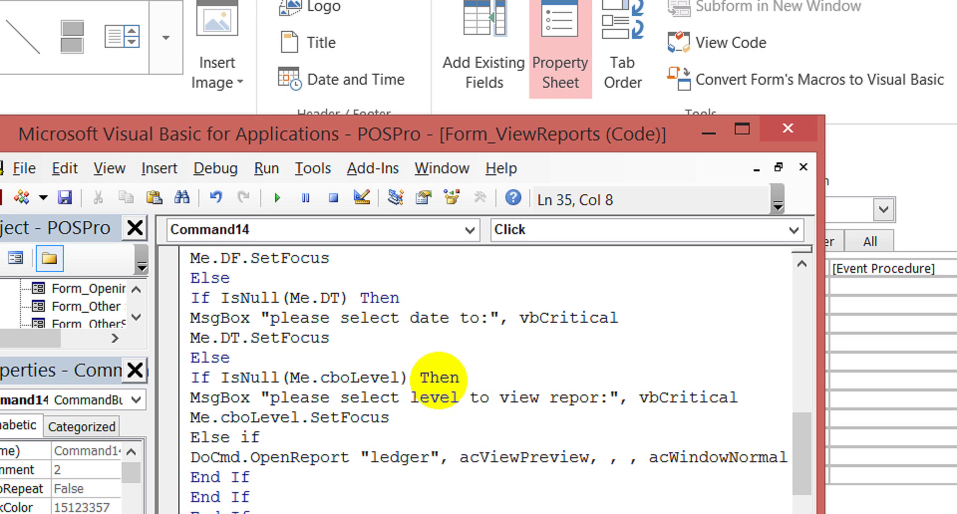
left_click(439, 380)
key("Return")
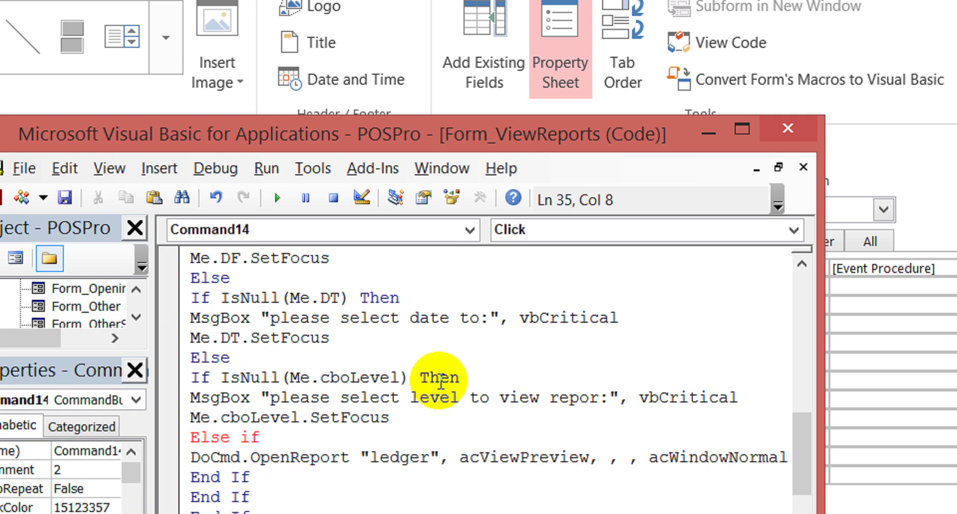
key("Left")
key("Return")
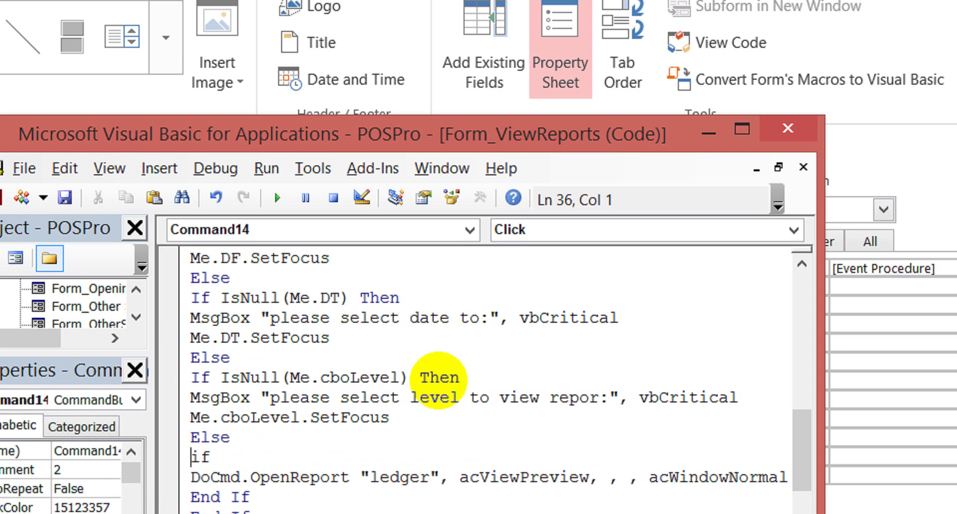
left_click(441, 382)
key("Return")
key("Down")
Complete the condition as If Me.cboLevel.Value = 1 Then
type("me.")
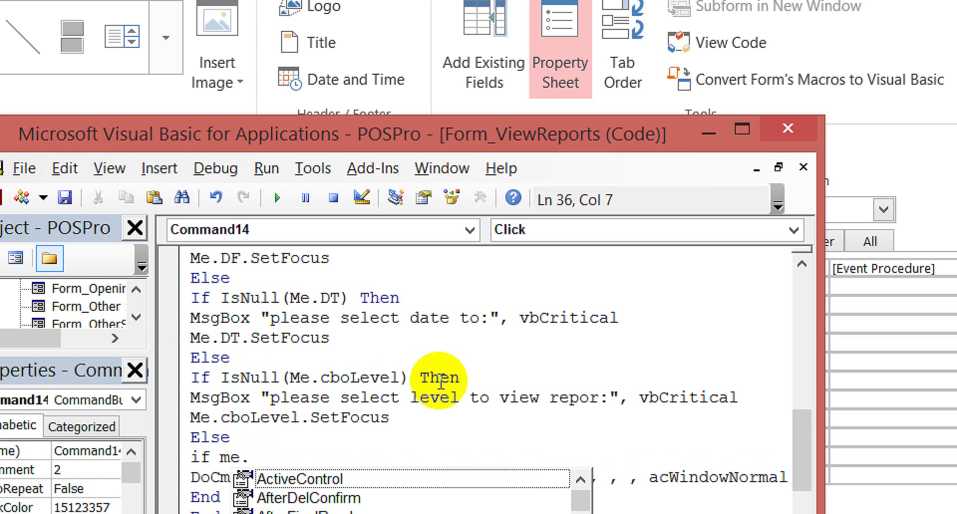
type("cbo")
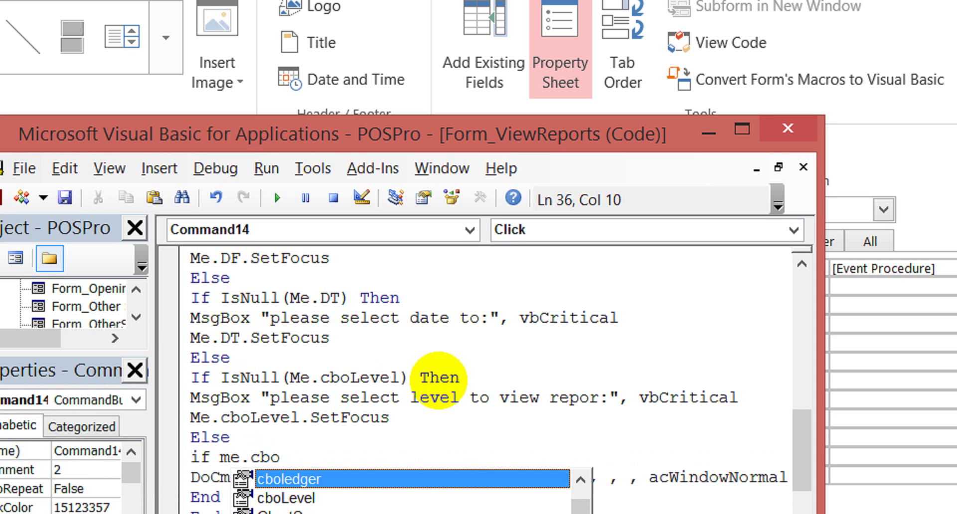
key("Down")
key("Tab")
type(".")
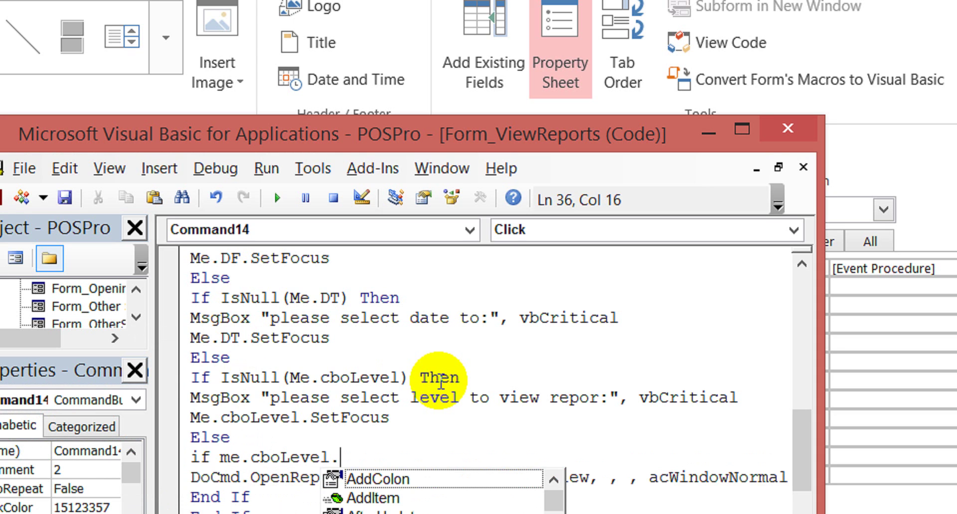
type("value")
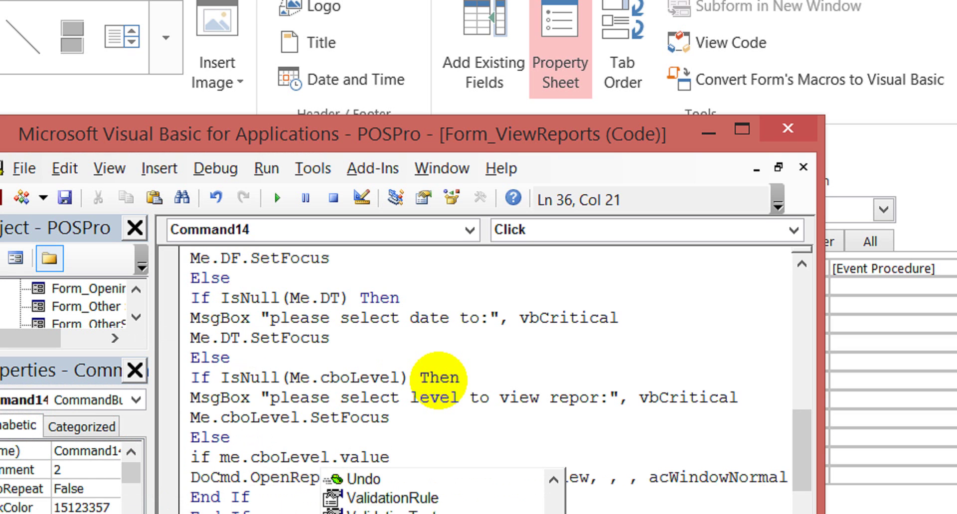
type("=1")
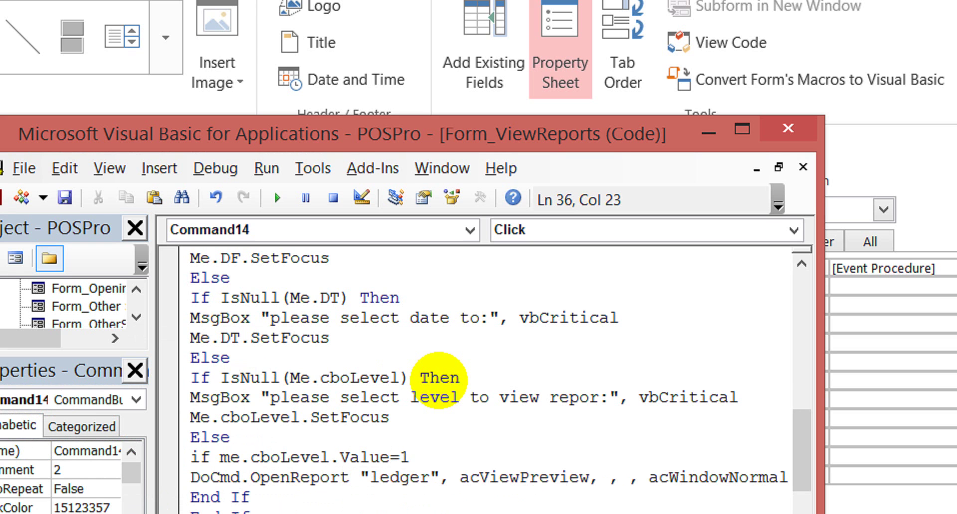
left_click(441, 383)
key("Return")
type("then")
key("Down")
Select the ledger report name in the DoCmd.OpenReport line
key("Up")
key("Down")
key("Left")
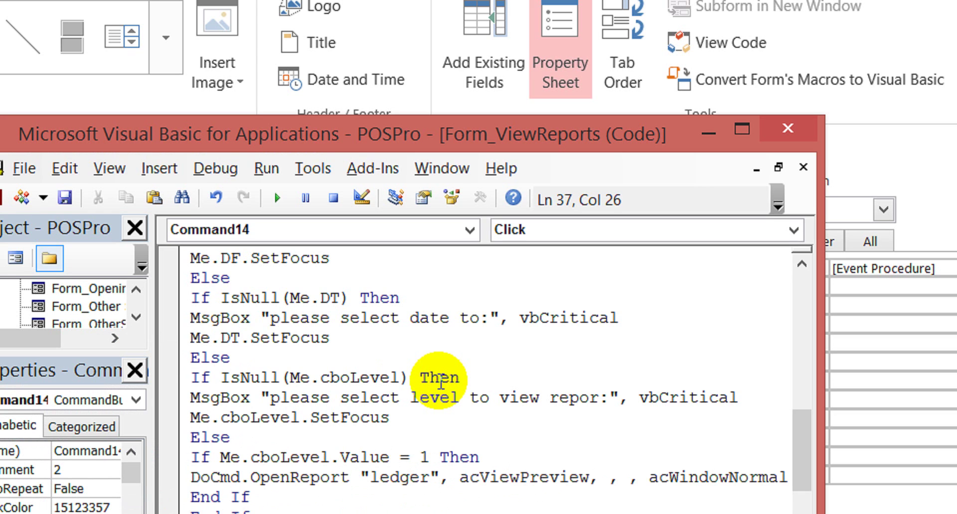
key("shift+Left")
key("shift+Left")
key("shift+Left")
key("shift+Left")
key("shift+Left")
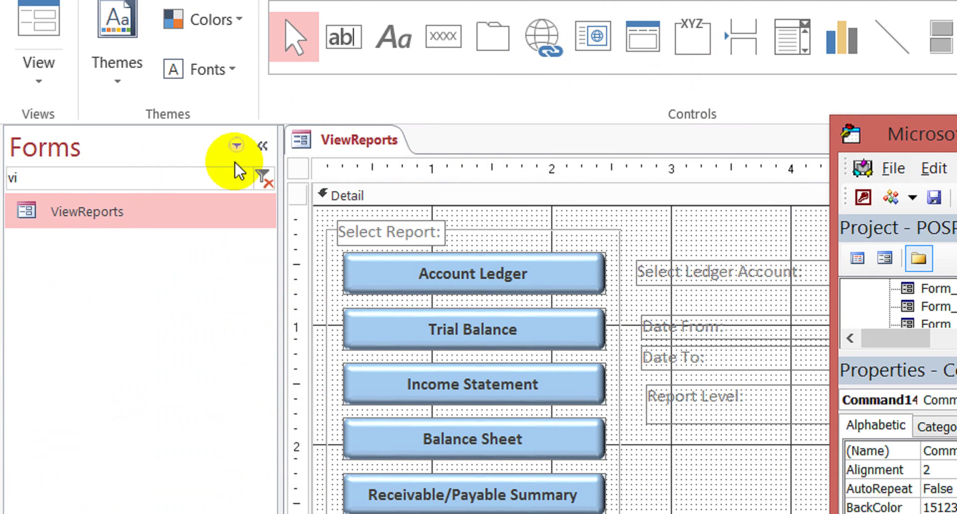
Copy the Balance Sheet Level 1 report name from the Reports list into DoCmd.OpenReport
left_click(238, 147)
left_click(238, 147)
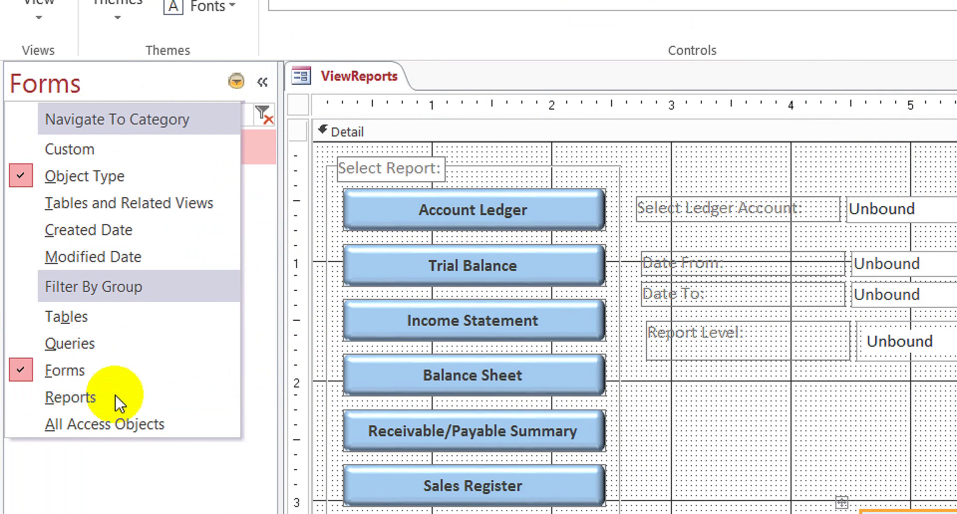
left_click(115, 410)
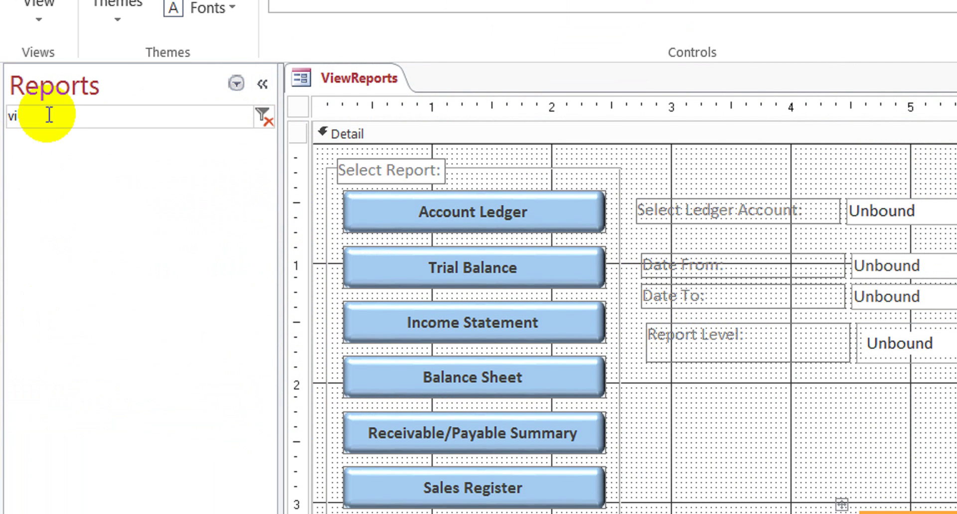
left_click_drag(47, 130, 4, 124)
key("BackSpace")
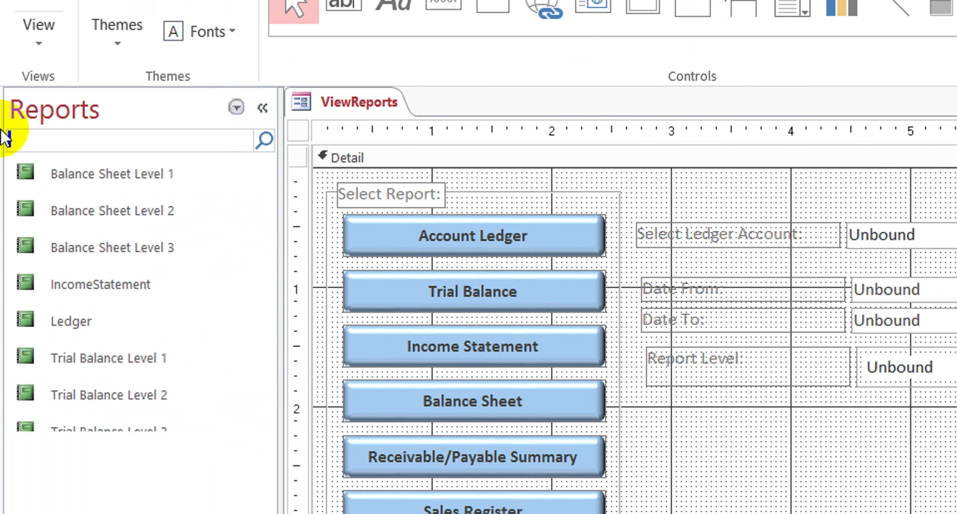
left_click(154, 178)
left_click(154, 178)
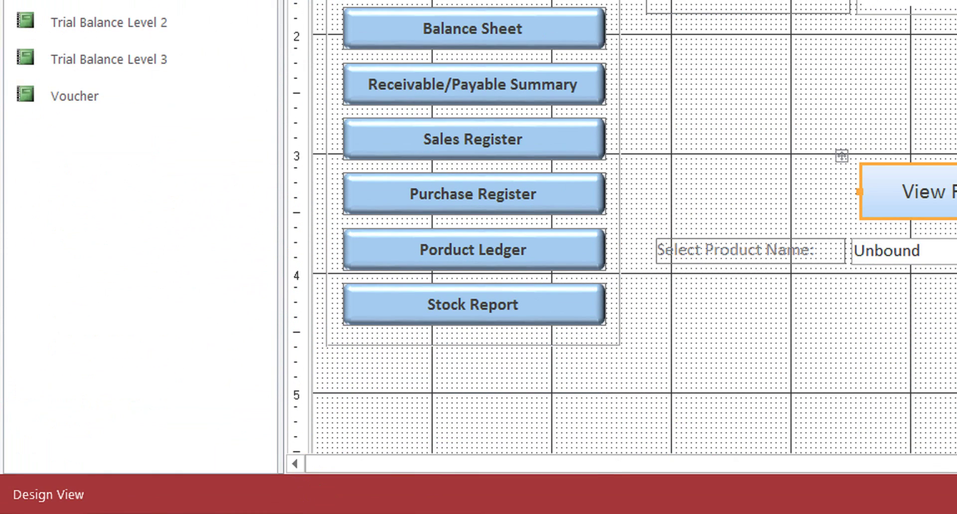
left_click(498, 420)
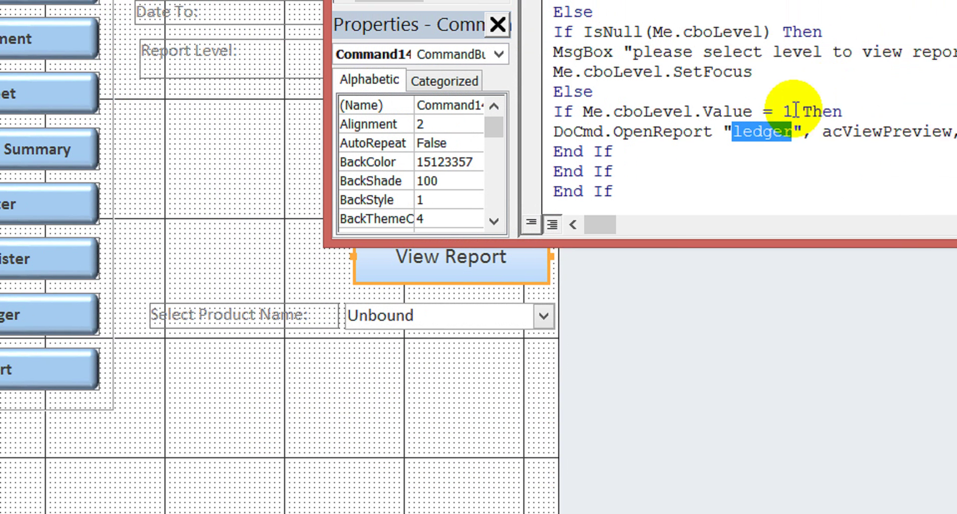
type("Balance Sheet Level 1")
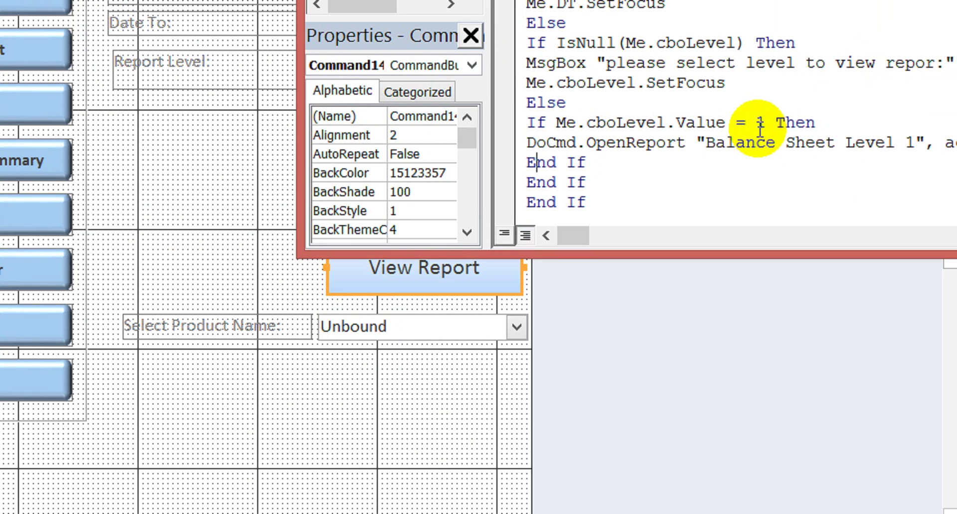
Add an End If line to close the level 1 check
key("Return")
type("ed")
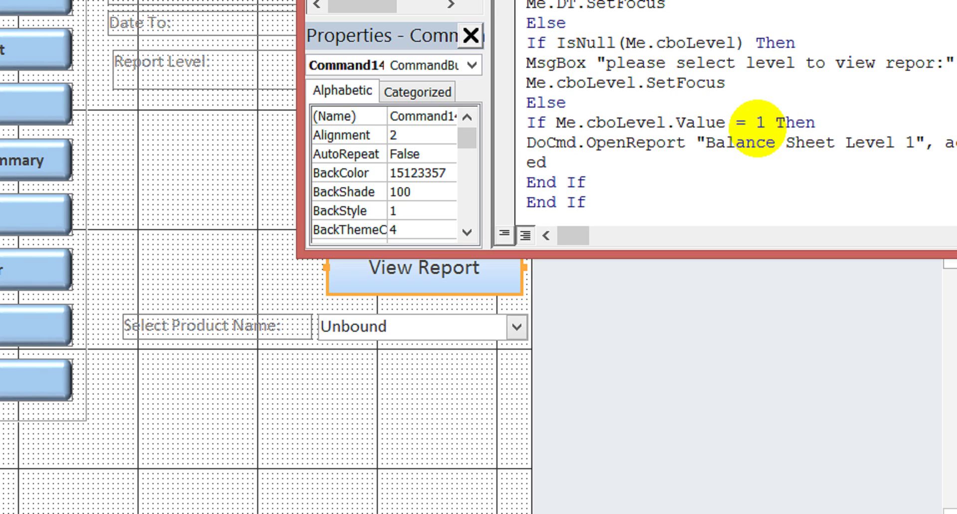
type("d")
key("Left")
key("shift+Left")
key("shift+Left")
key("shift+Left")
type("endif")
key("Down")
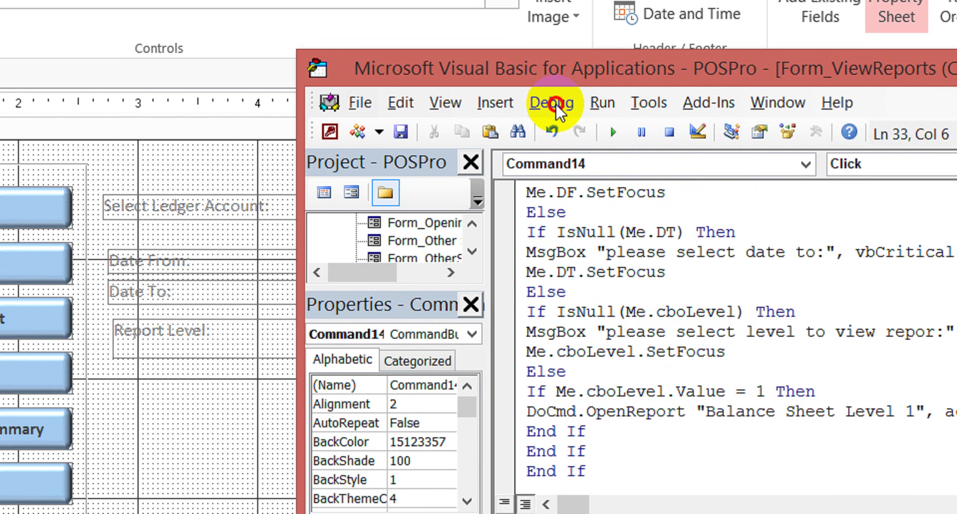
left_click(555, 121)
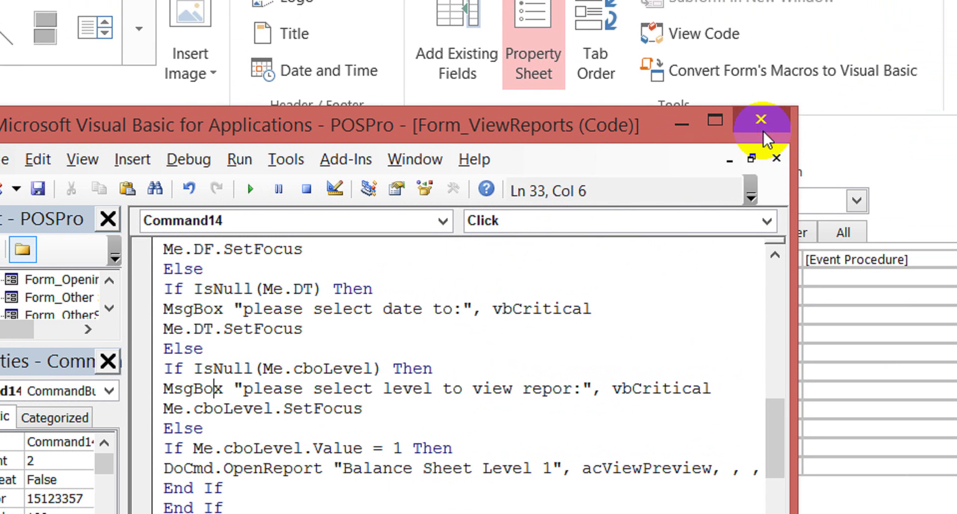
Clear Report Level, run View Report, and dismiss the missing-level warning
left_click(774, 127)
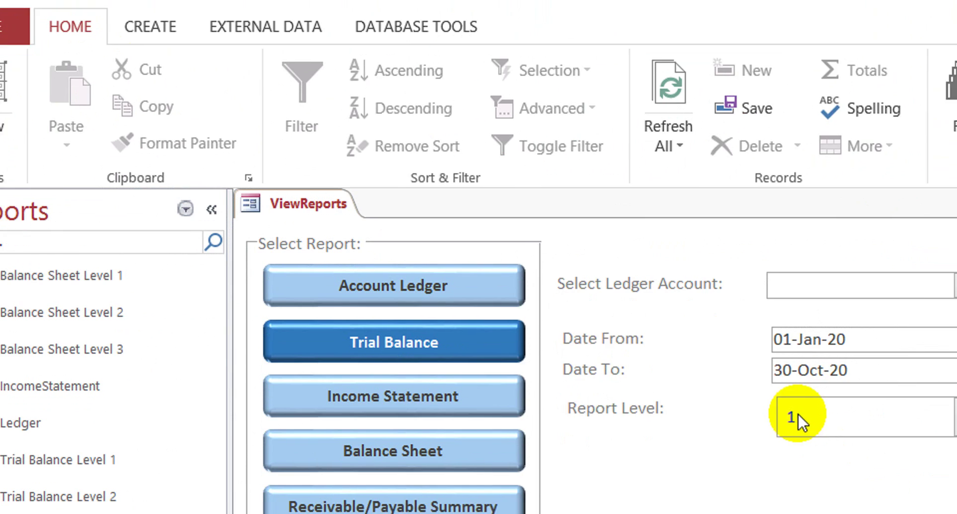
left_click(768, 391)
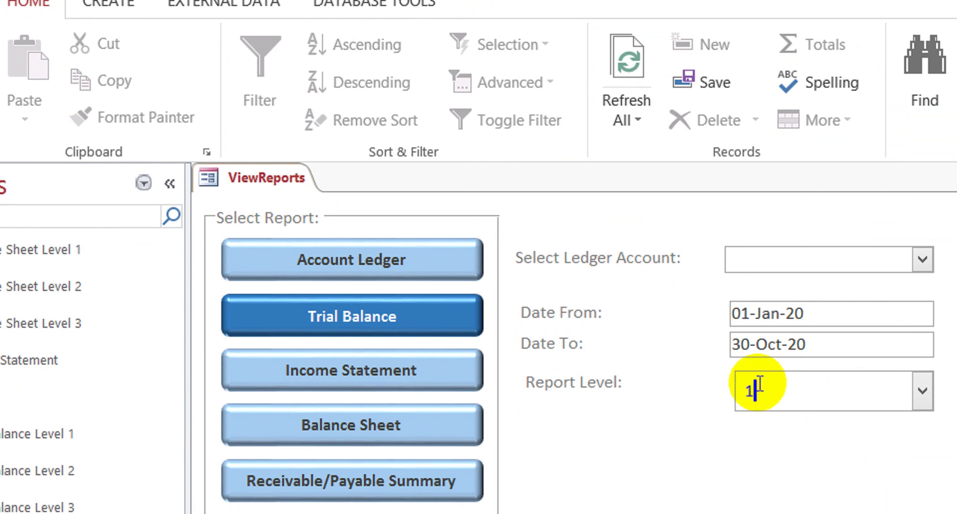
left_click(717, 372)
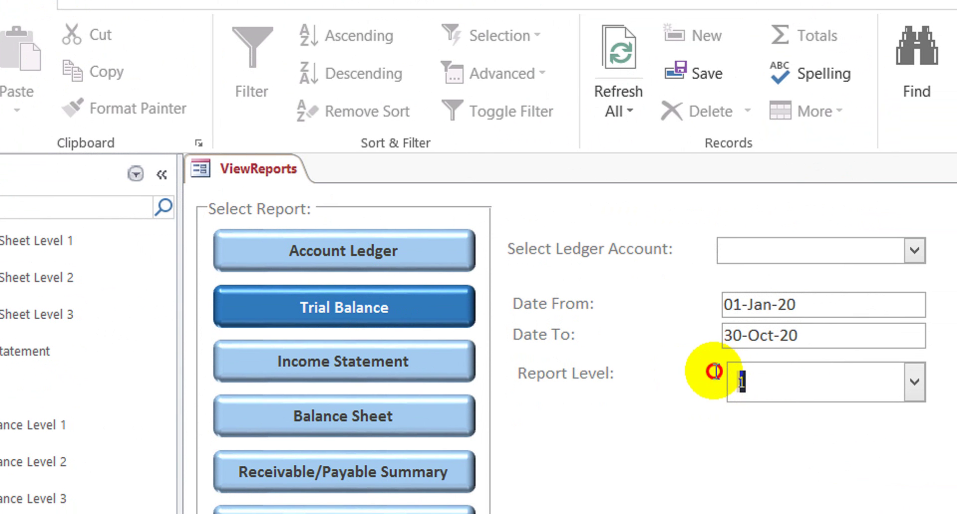
key("BackSpace")
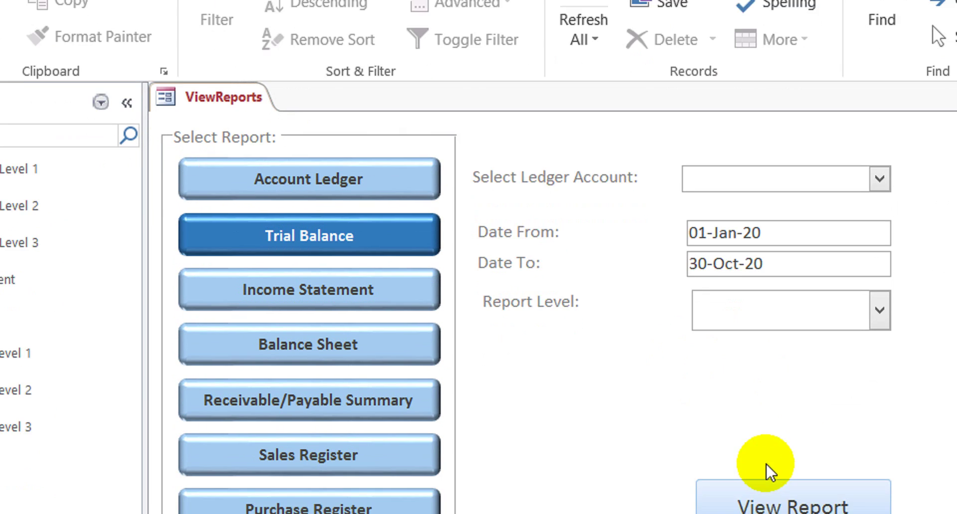
left_click(757, 496)
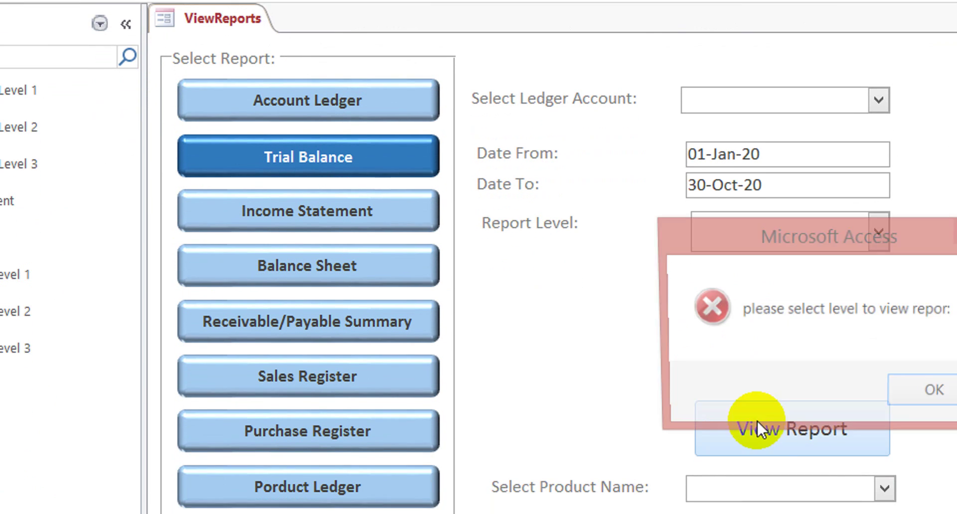
left_click(839, 376)
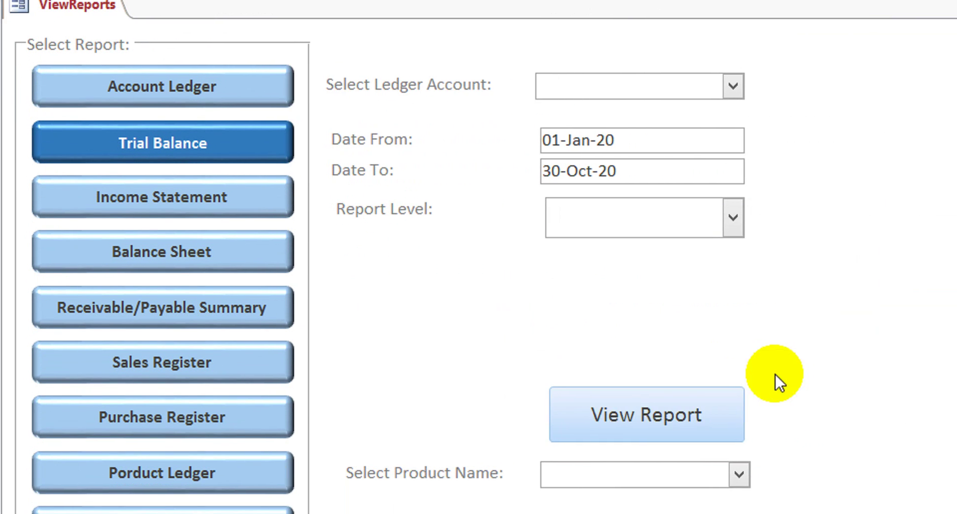
Run View Report with level 1 and last date 30-10, then close the Balance Sheet preview
left_click(574, 217)
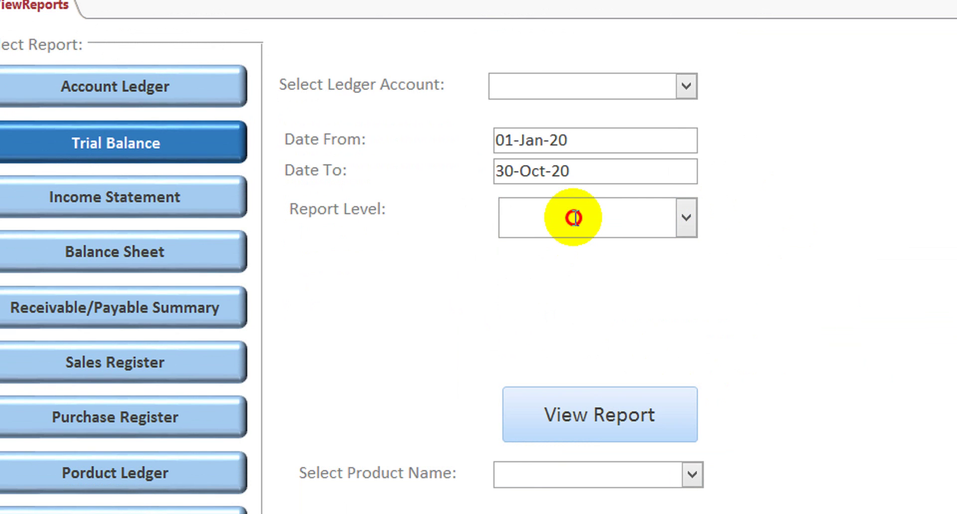
left_click(574, 217)
type("1")
left_click(596, 390)
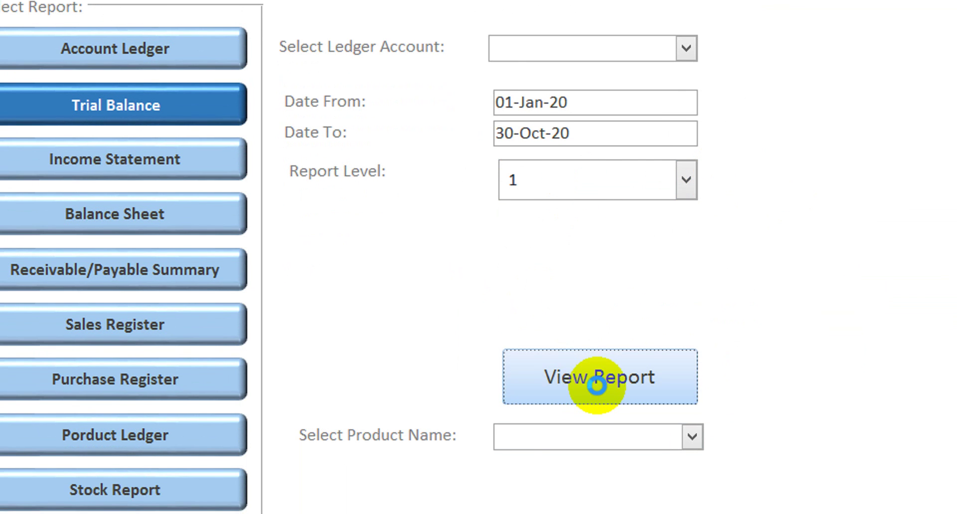
type("30-10")
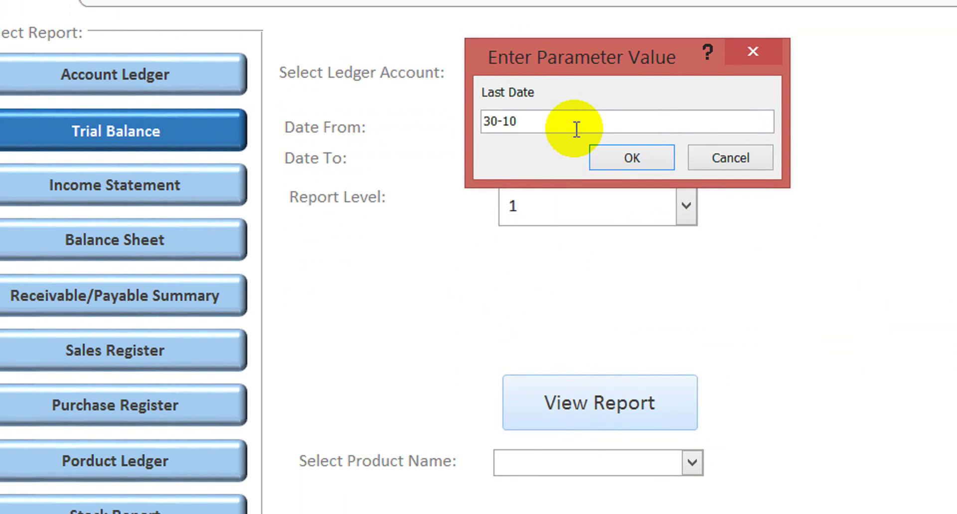
key("Return")
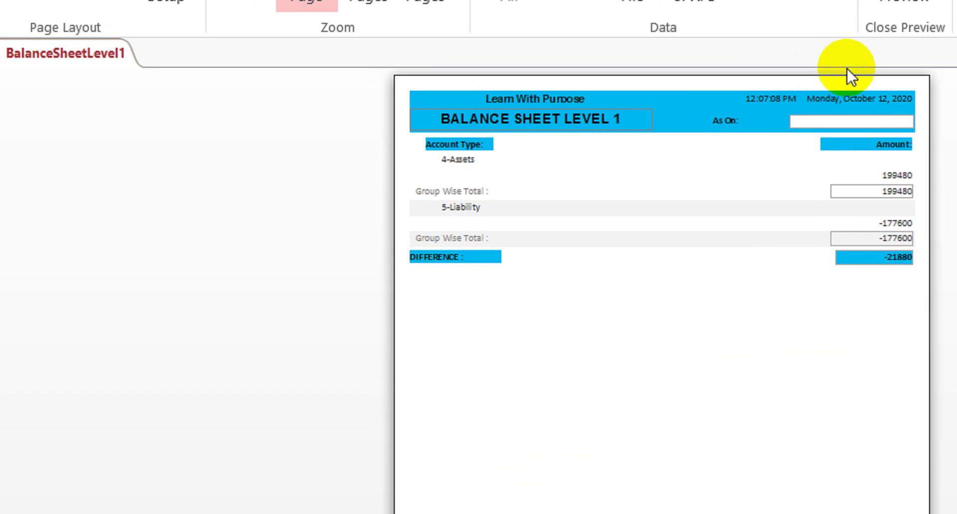
left_click(767, 95)
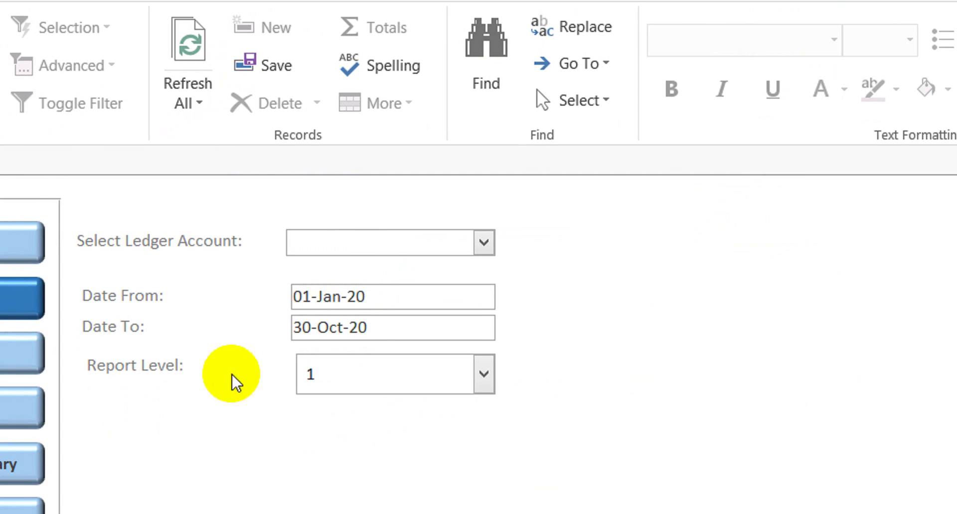
Switch ViewReports to Design View and open the View Report button's On Click code
right_click(629, 314)
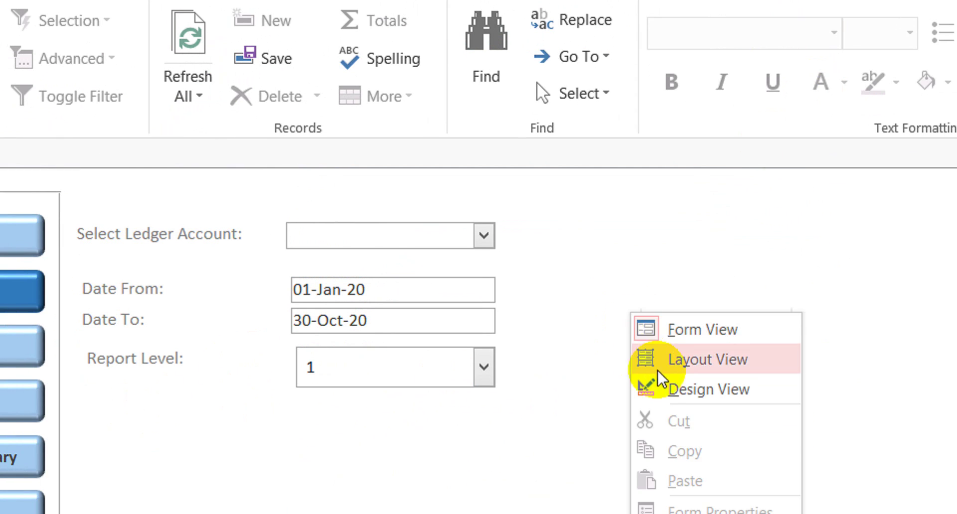
left_click(683, 390)
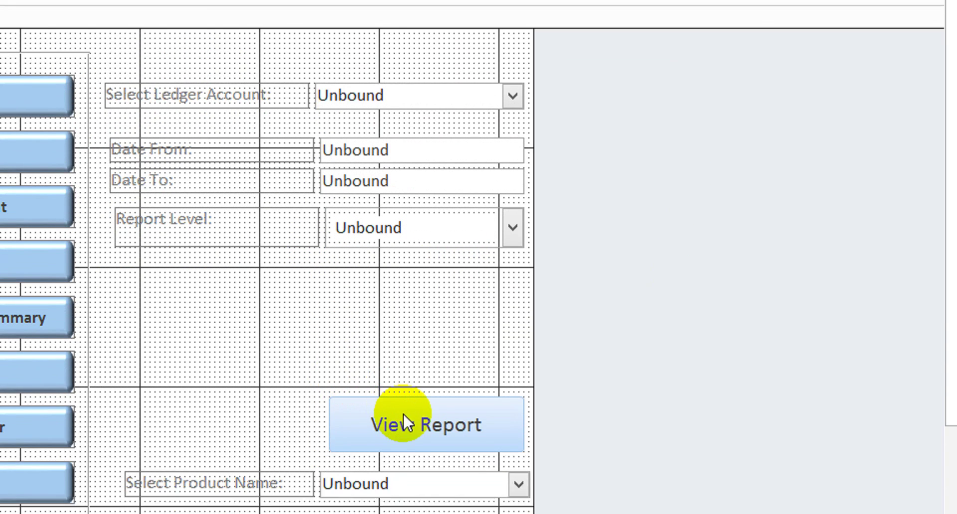
left_click(401, 394)
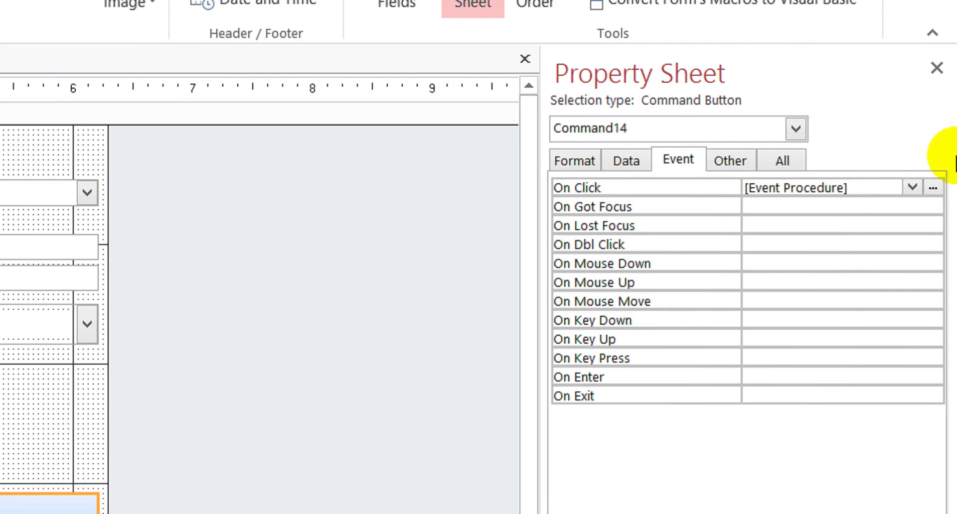
left_click(928, 186)
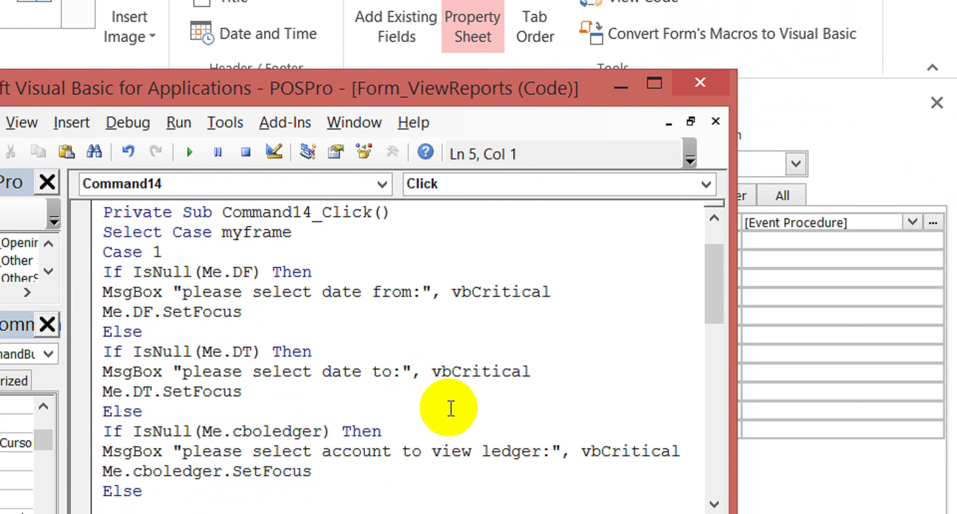
Move through the code to the cboledger If line and the Case 2 level check
left_click(447, 435)
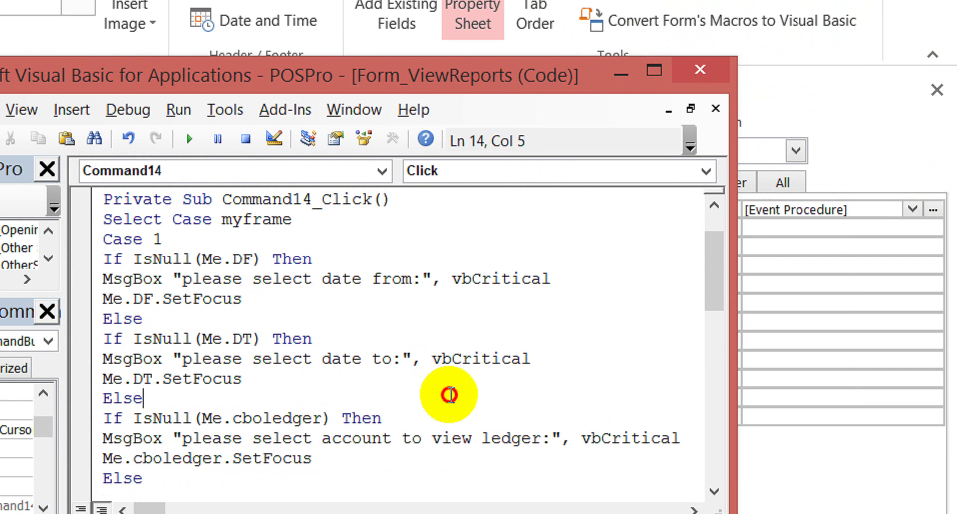
left_click(481, 401)
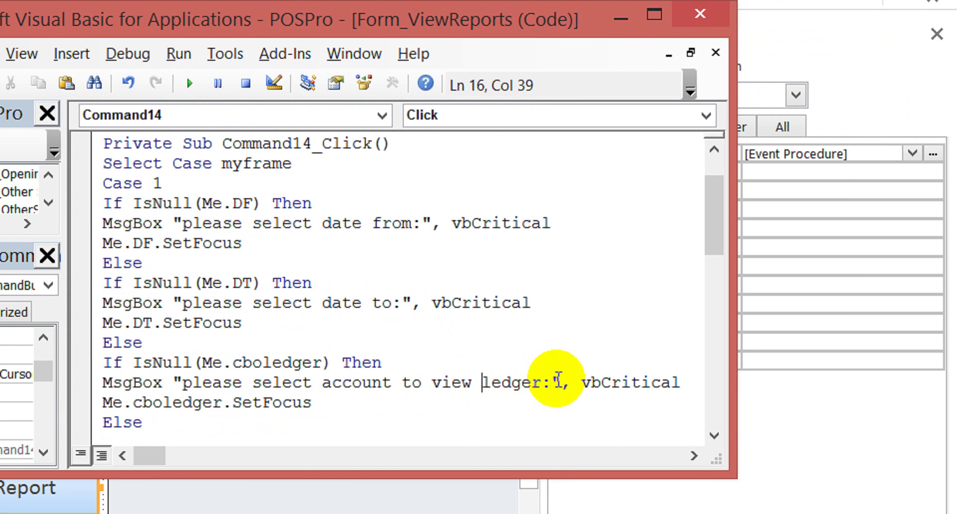
left_click(424, 367)
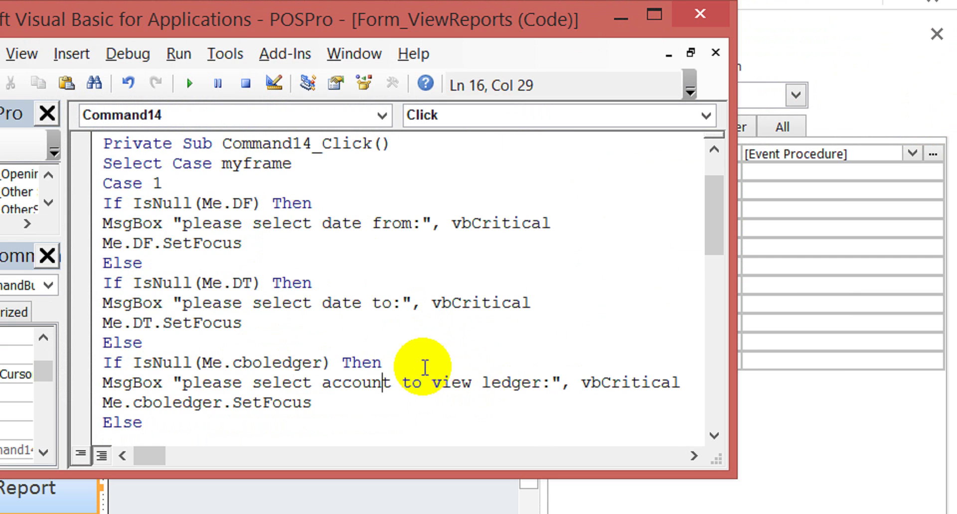
key("Down")
key("Down")
key("Down")
key("Down")
key("Down")
key("Down")
key("Down")
key("Up")
key("Down")
key("Down")
key("Down")
key("Down")
key("Down")
key("Down")
key("Down")
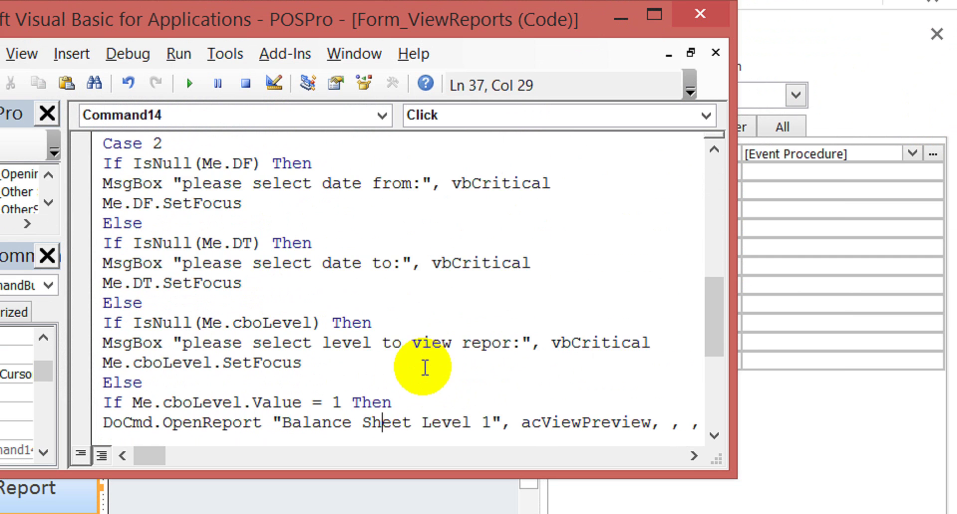
Correct the MsgBox warning text from 'repor:' to 'report:'
left_click(507, 344)
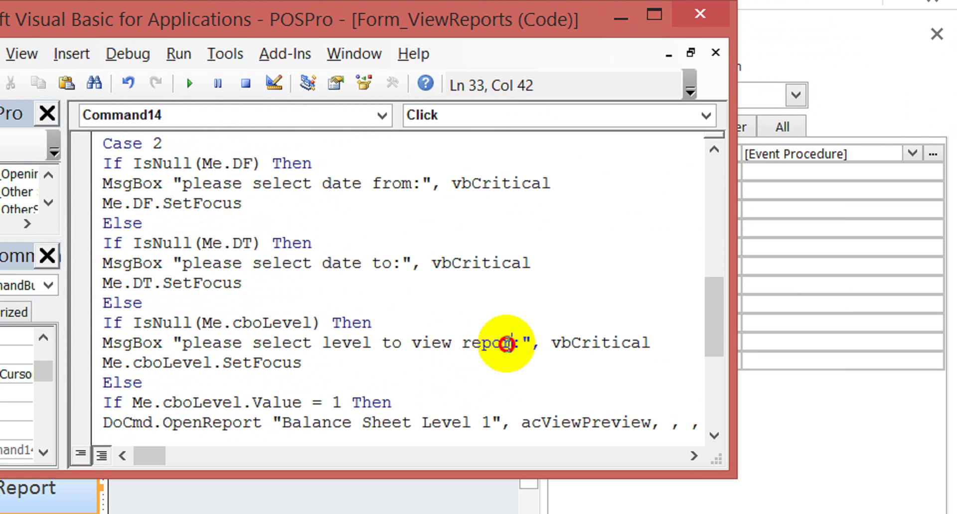
type("T")
key("Down")
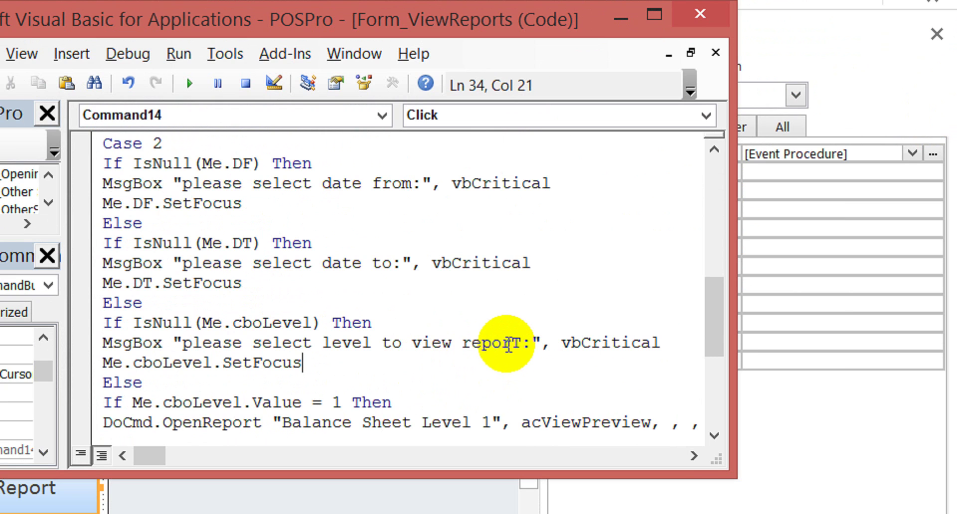
key("Up")
key("Delete")
type("t")
key("Down")
key("Down")
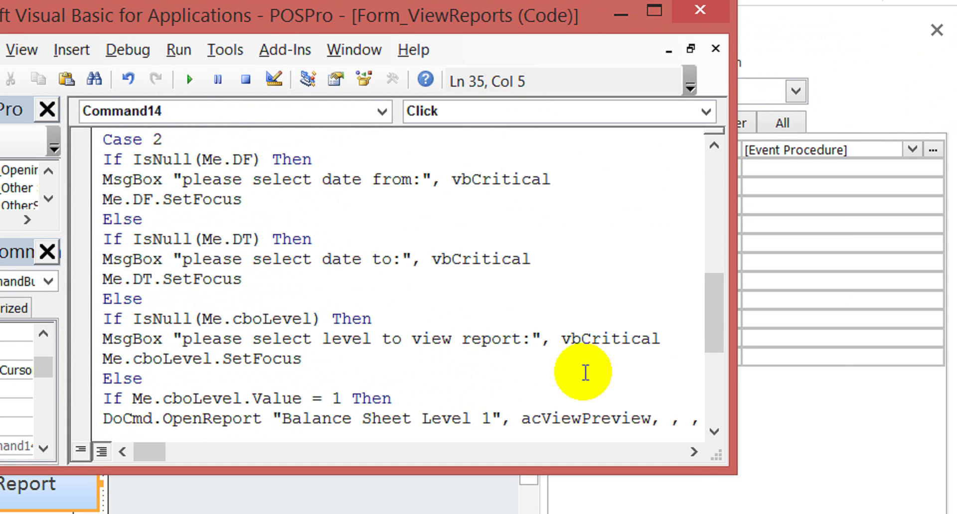
left_click(509, 374)
key("Down")
key("Down")
key("Down")
key("Down")
key("Down")
key("Down")
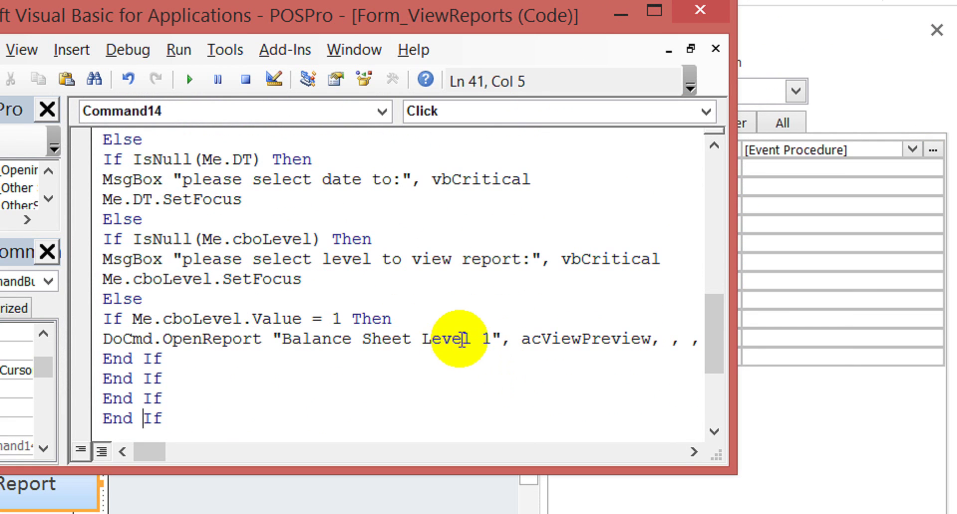
Delete 'Balance Sheet Level 1' from the level 1 DoCmd.OpenReport line
left_click(491, 339)
left_click_drag(491, 339, 277, 340)
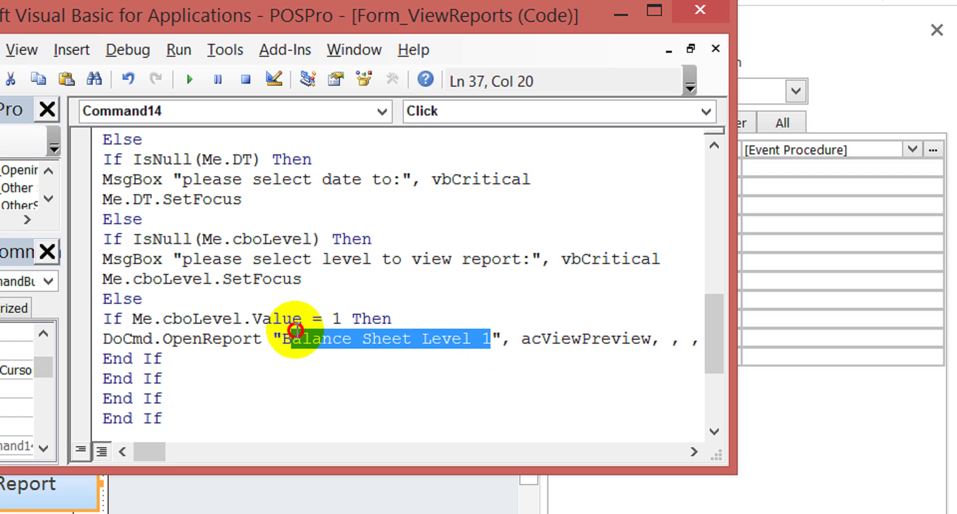
key("Delete")
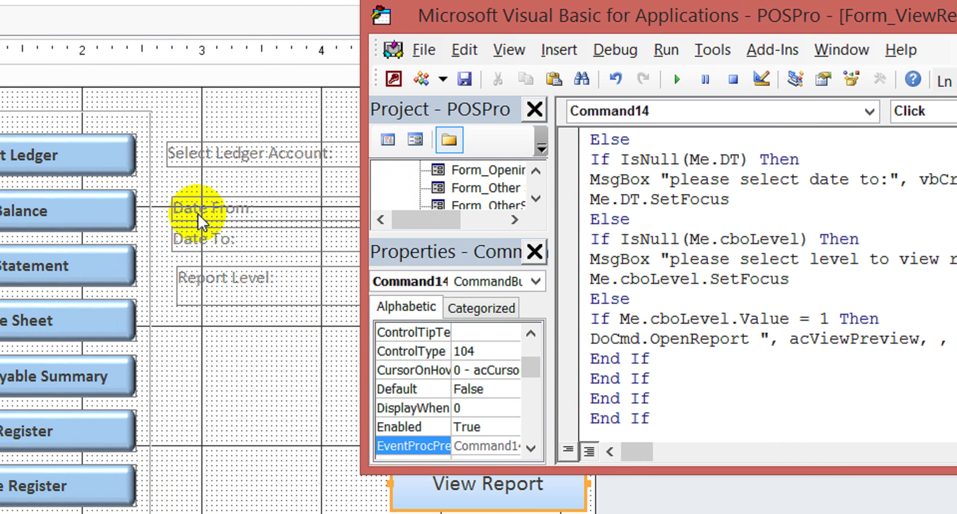
Paste 'Trial Balance Level 1' as the level 1 report name and add the missing quote
key("ctrl+z")
left_click(10, 124)
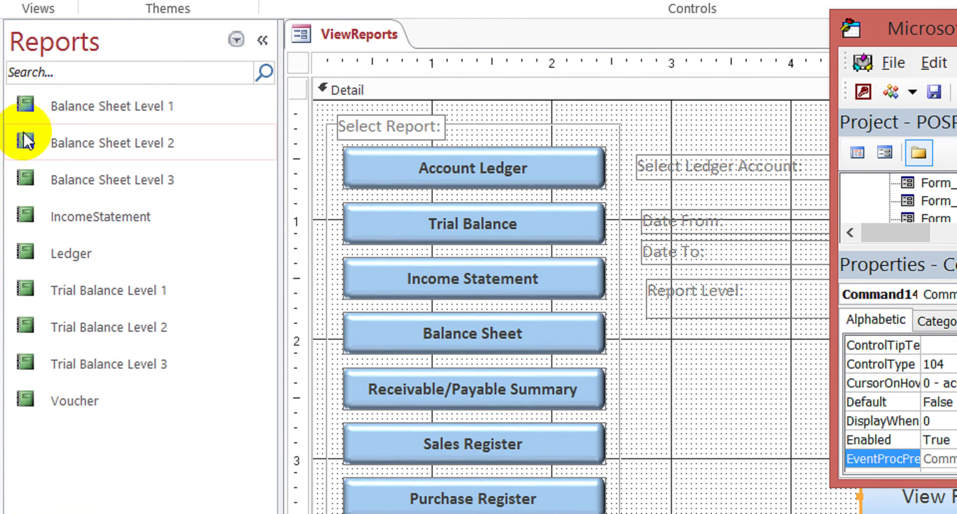
left_click(97, 121)
left_click(119, 303)
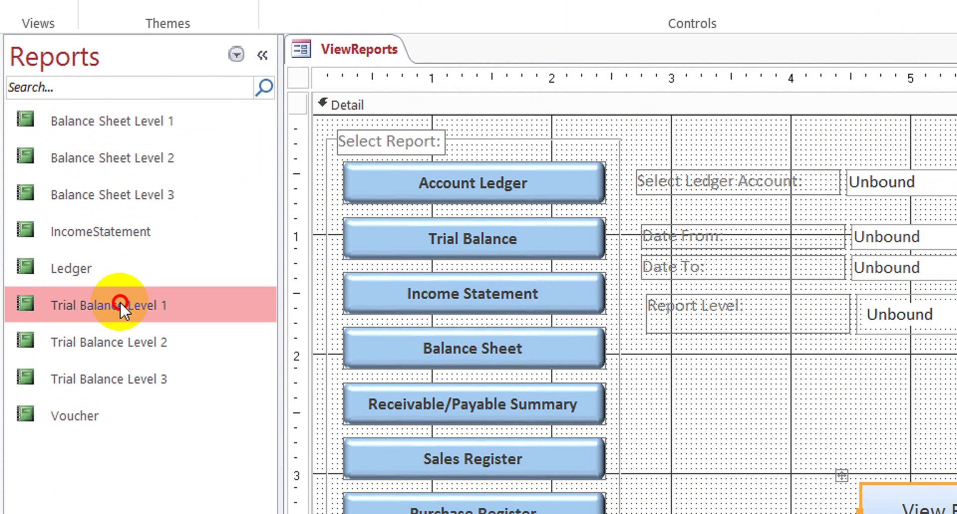
left_click(120, 301)
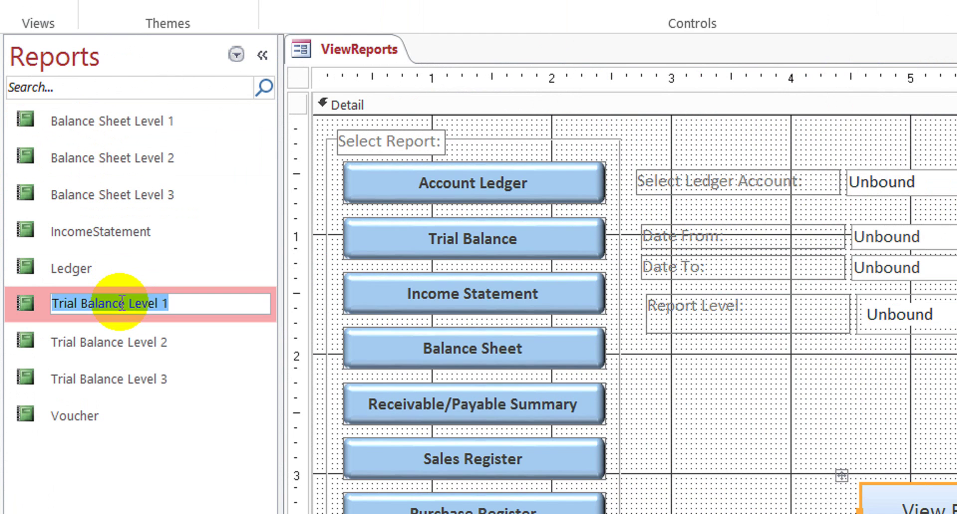
key("alt+Tab")
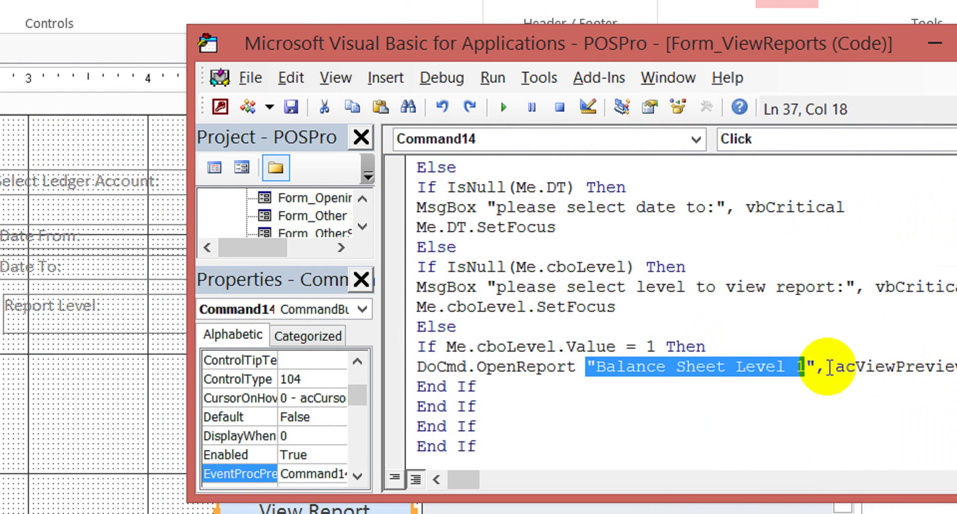
type("Trial Balance Level 1")
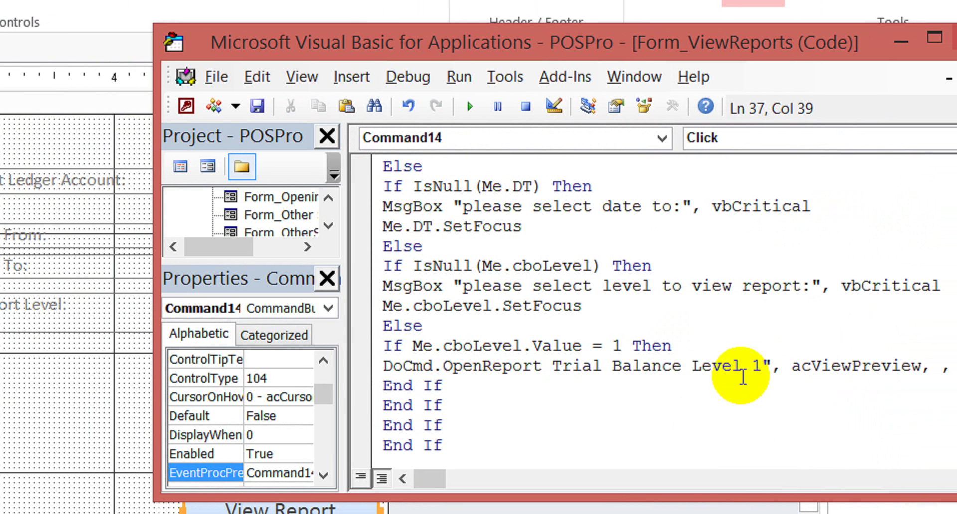
left_click(553, 369)
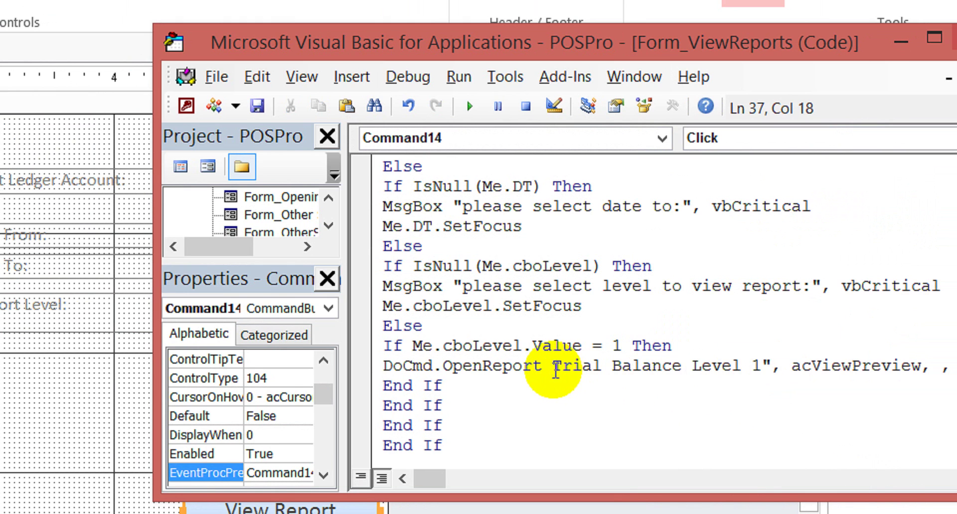
type("\"")
key("Down")
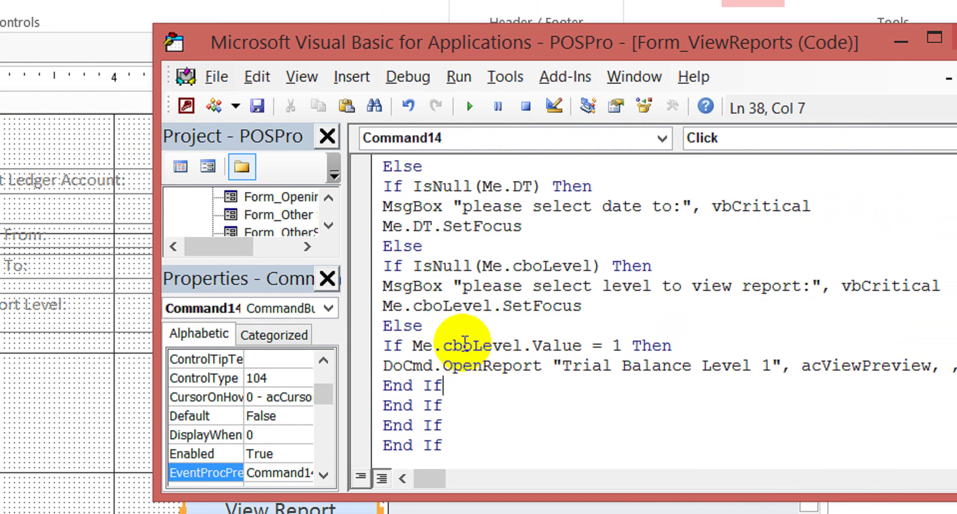
Insert an Else line after the level 1 OpenReport line, with a blank line below it
left_click(462, 326)
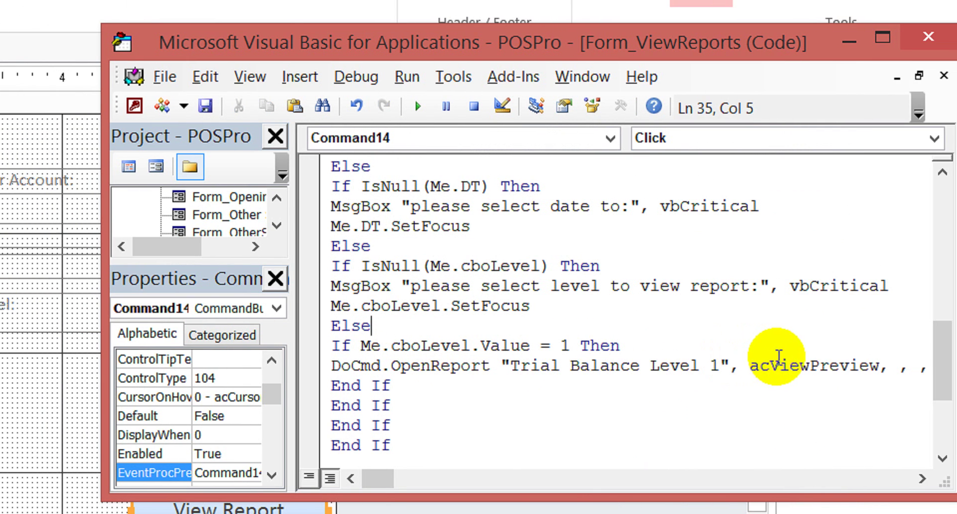
left_click(758, 361)
key("Down")
key("Left")
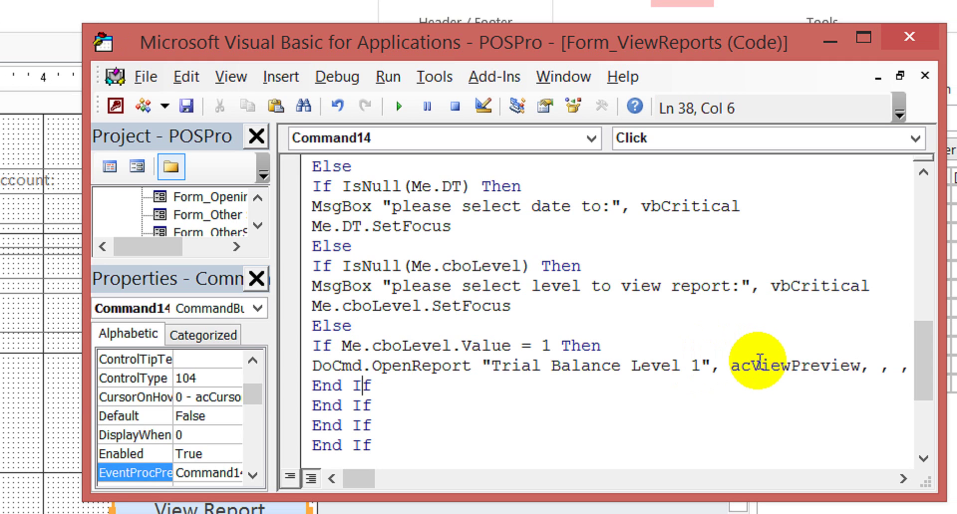
key("Return")
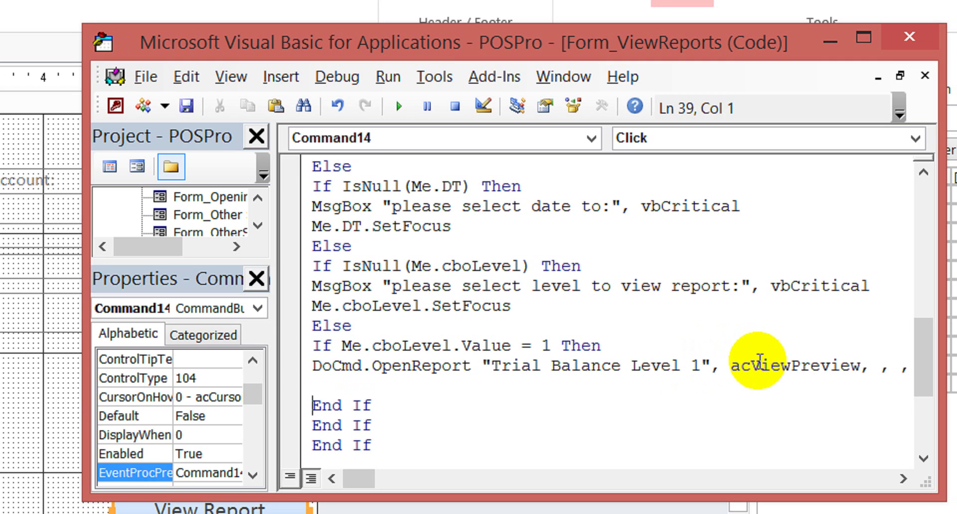
type("else")
key("Down")
key("Return")
Duplicate the level 1 If and OpenReport lines below Else
type("if")
left_click(757, 360)
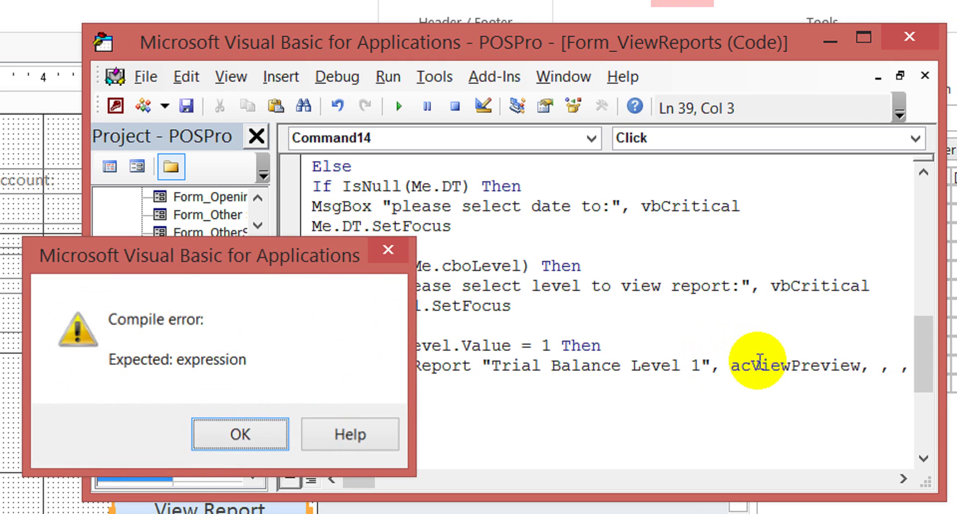
key("Return")
key("BackSpace")
key("BackSpace")
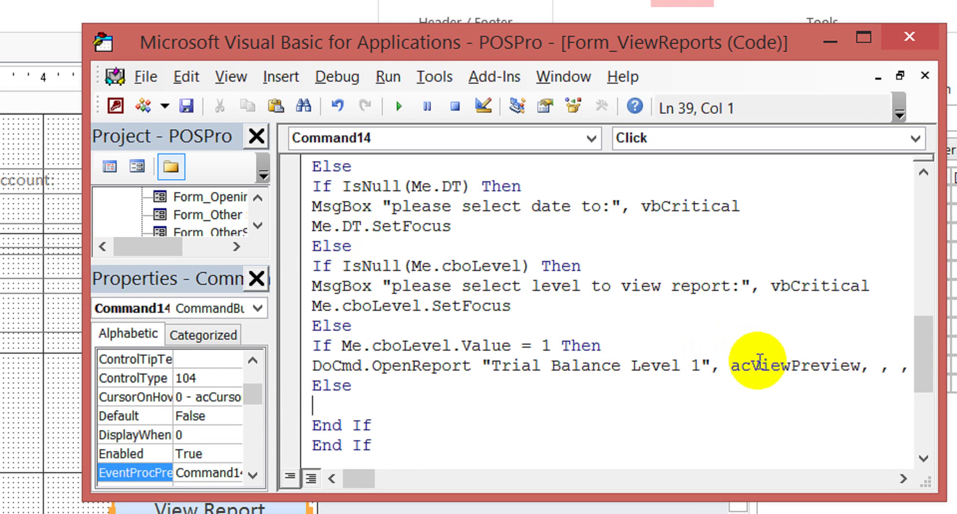
key("Up")
key("shift+Down")
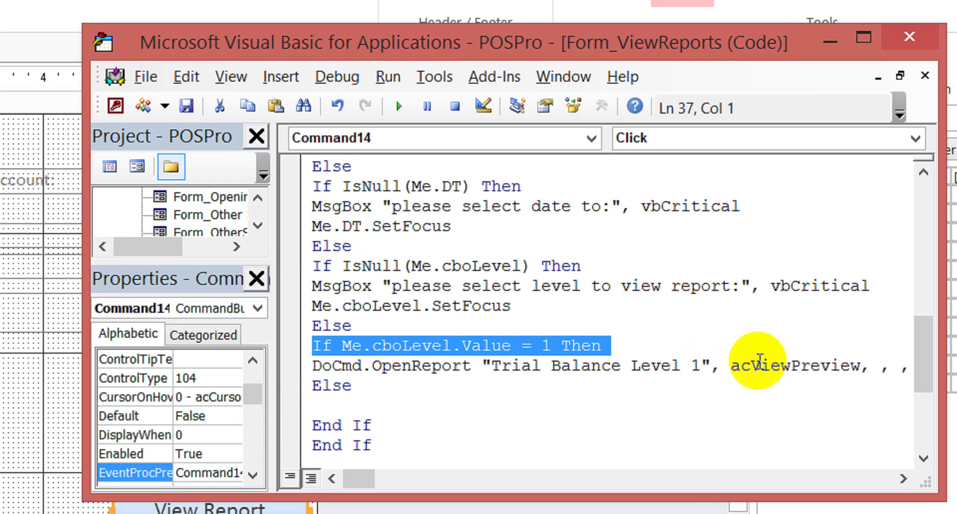
key("shift+Down")
key("ctrl+c")
key("Down")
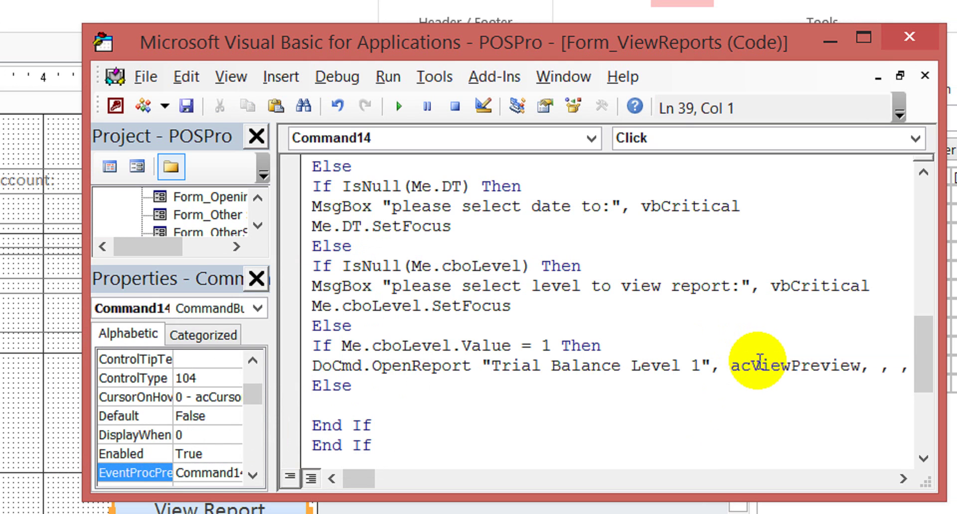
key("ctrl+v")
Change the pasted condition and report name from 1 to 2 for Trial Balance Level 2
key("Up")
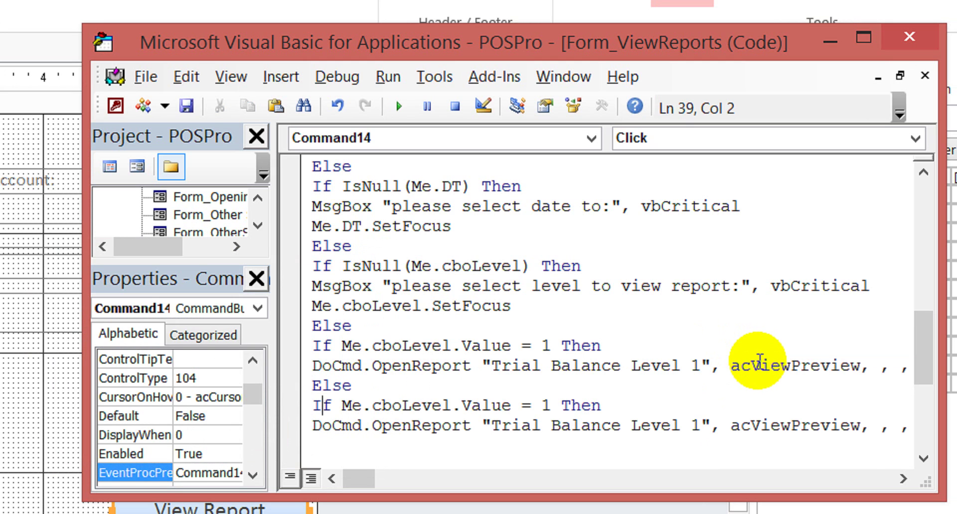
key("ctrl+Right")
key("ctrl+Right")
key("ctrl+Right")
key("Right")
key("shift+Left")
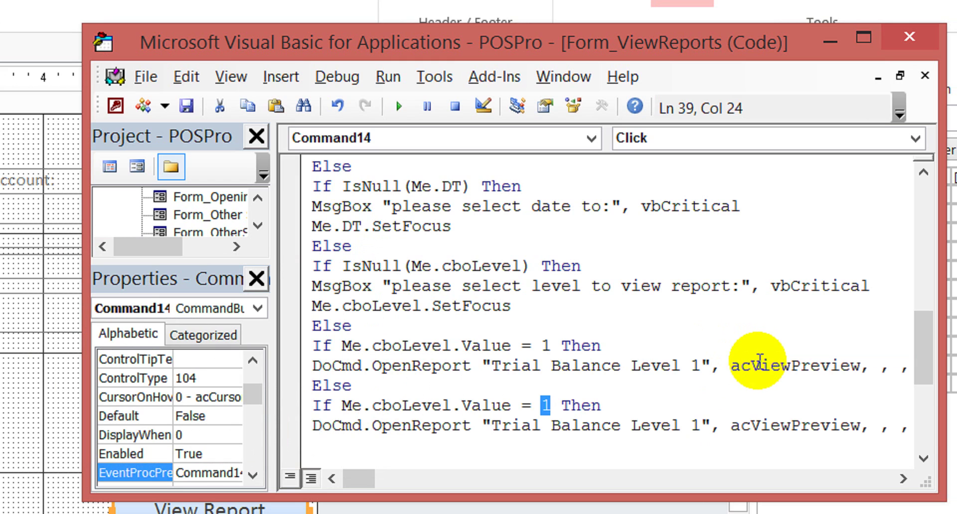
type("2")
key("ctrl+Right")
key("Right")
key("Right")
key("Right")
key("Right")
key("shift+Left")
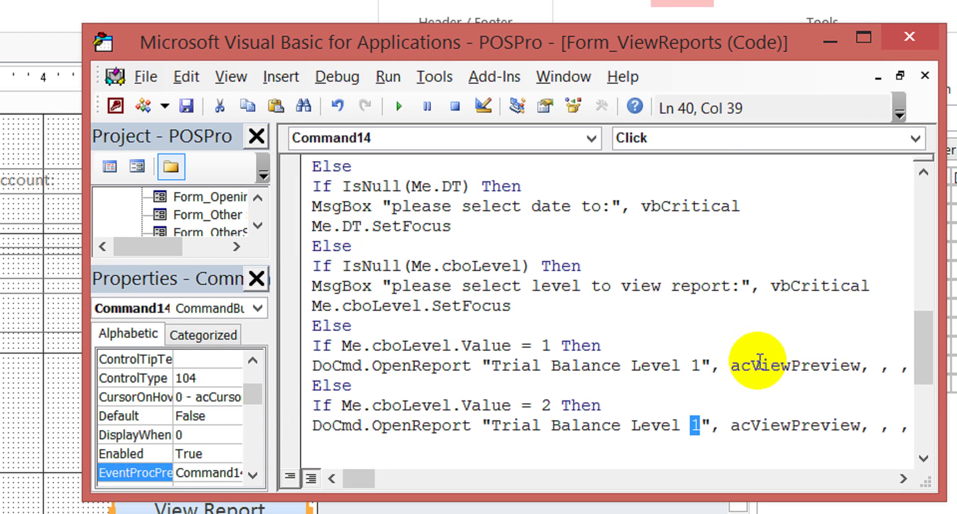
type("2")
Copy the level 2 Else block again and add another End If line
key("Down")
key("Up")
key("Up")
key("Up")
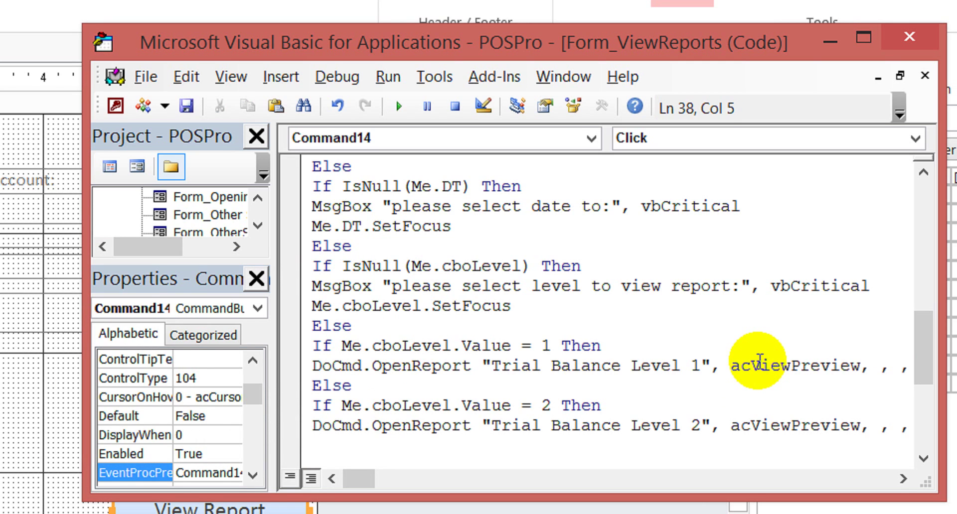
key("shift+Down")
key("shift+Down")
key("shift+Down")
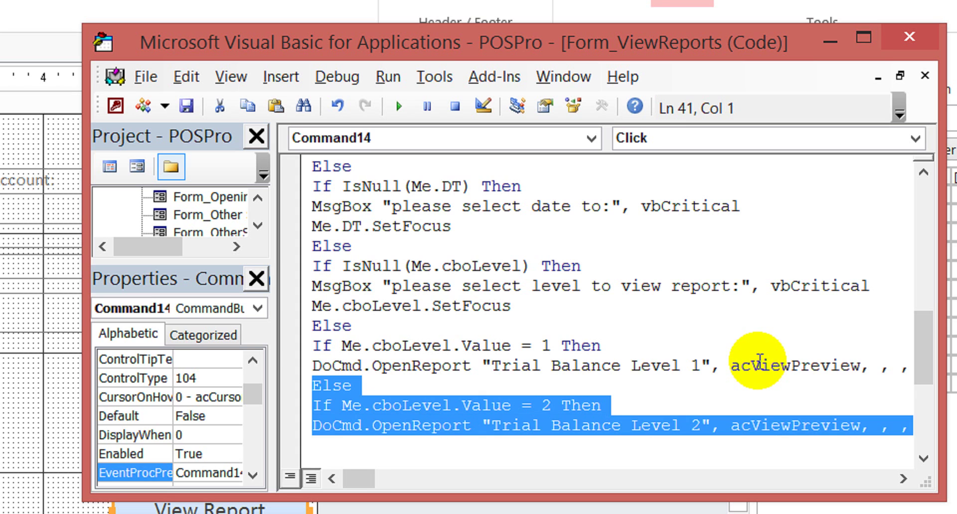
key("Down")
key("Down")
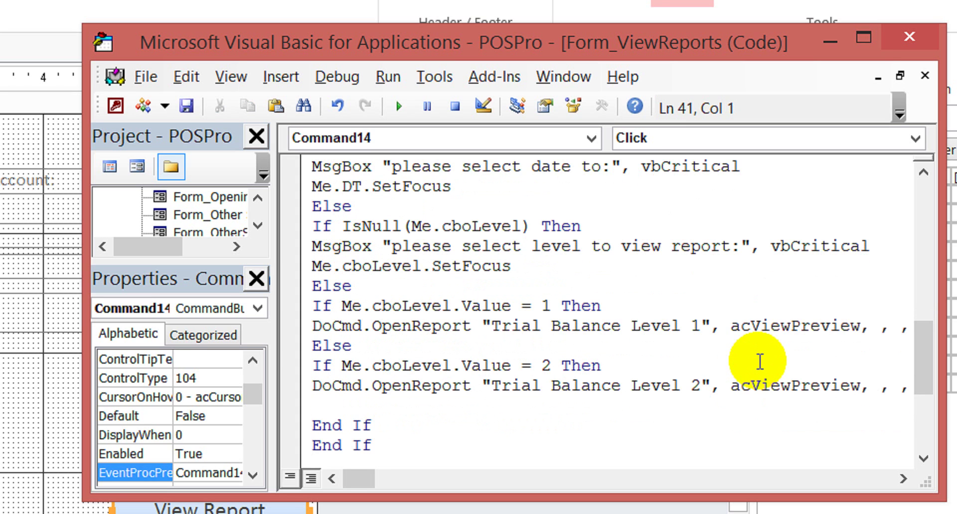
key("ctrl+v")
key("Down")
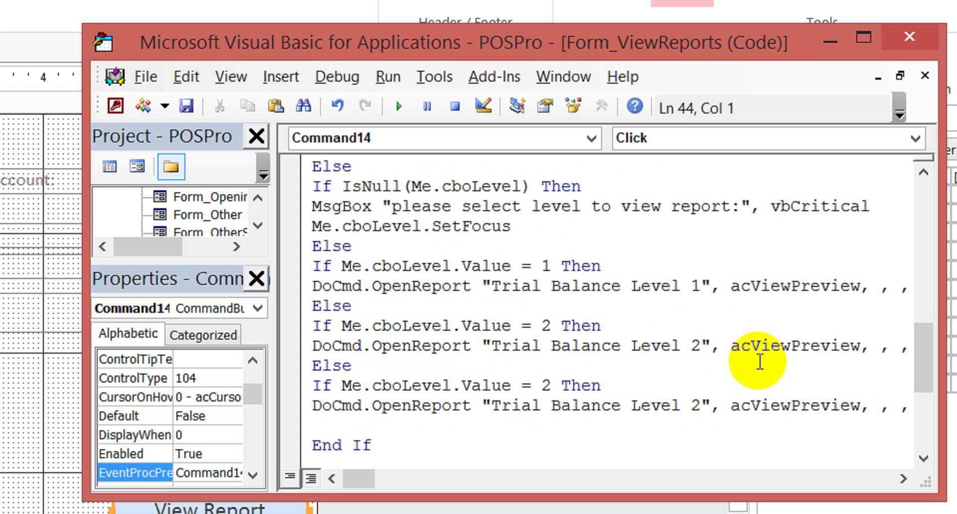
type("End If")
Change the copied branch's level condition and report number from 2 to 3
key("Up")
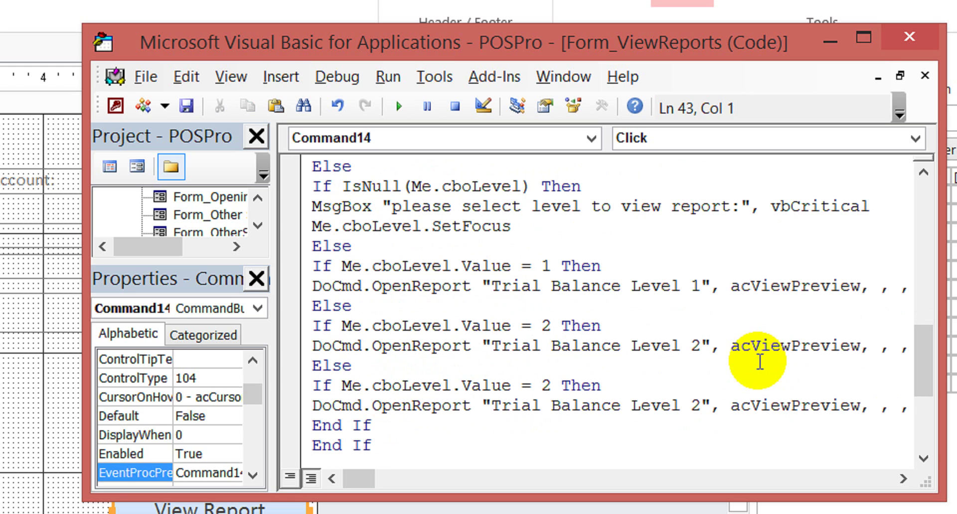
key("Right")
key("Right")
key("Right")
key("Right")
key("Right")
key("Right")
key("Up")
key("Left")
key("Left")
key("Left")
key("shift+Left")
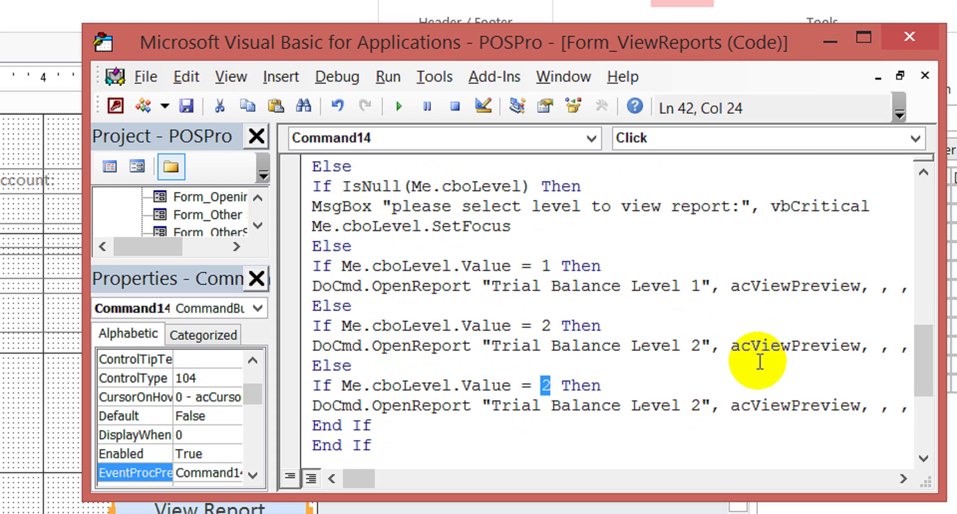
type("3")
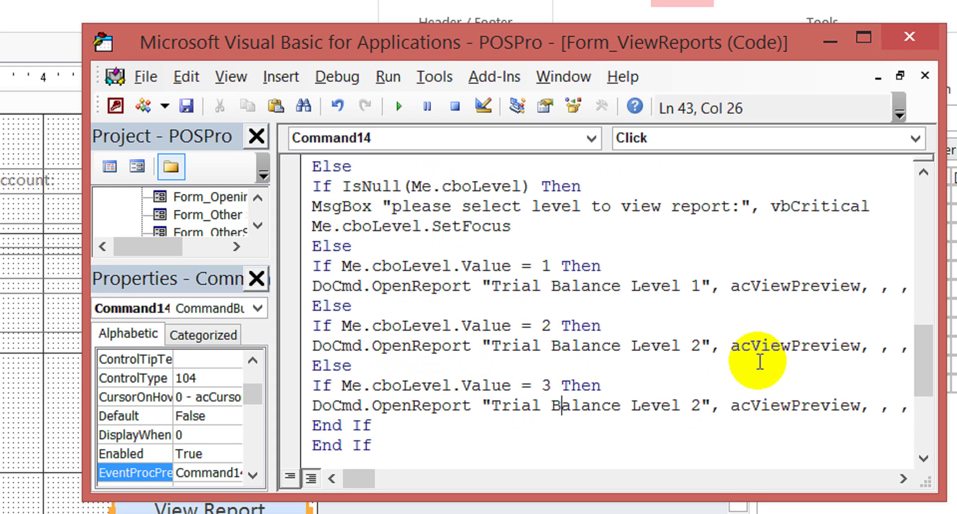
key("Right")
key("Right")
key("shift+Left")
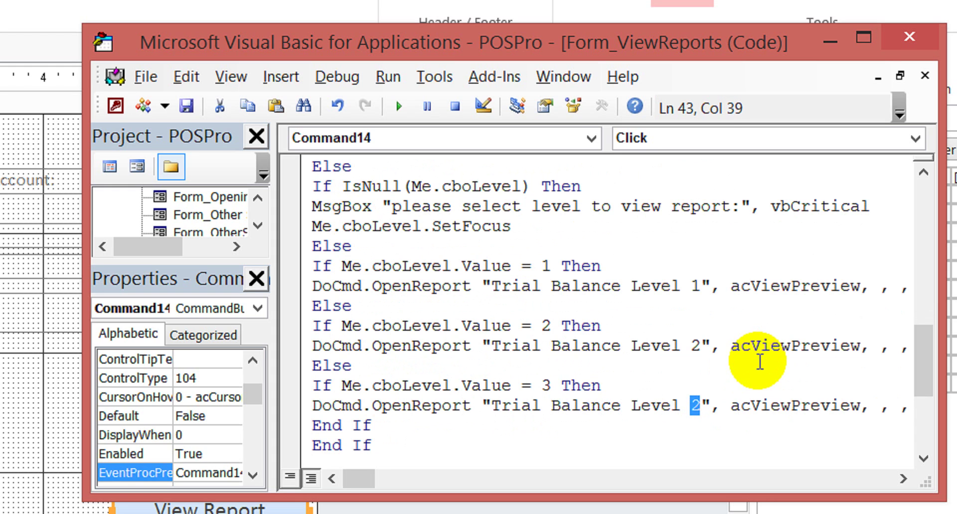
type("3")
key("Down")
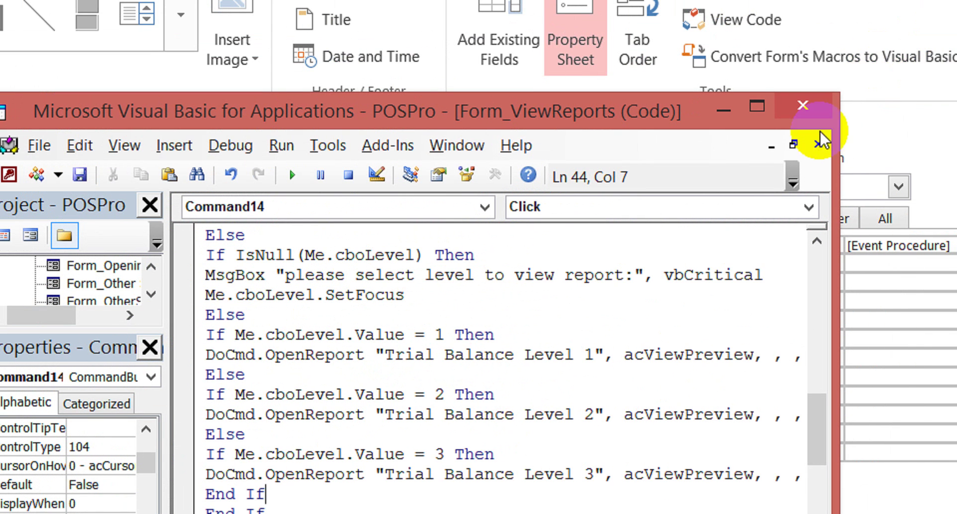
Retype the closing End If lines so three remain, then close the VBA editor to ViewReports design
key("Down")
key("BackSpace")
key("BackSpace")
key("BackSpace")
type("endif")
key("Down")
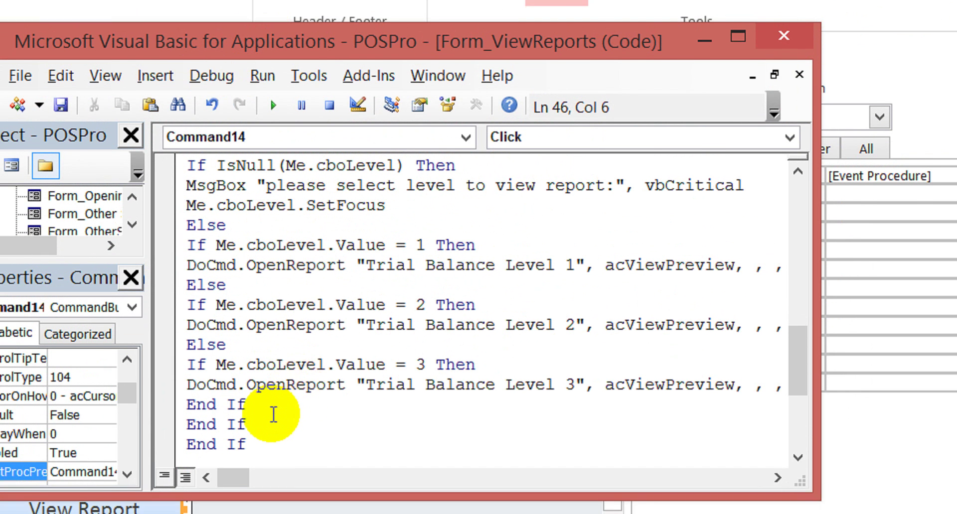
left_click(272, 464)
key("Down")
key("BackSpace")
key("BackSpace")
key("BackSpace")
type("endi")
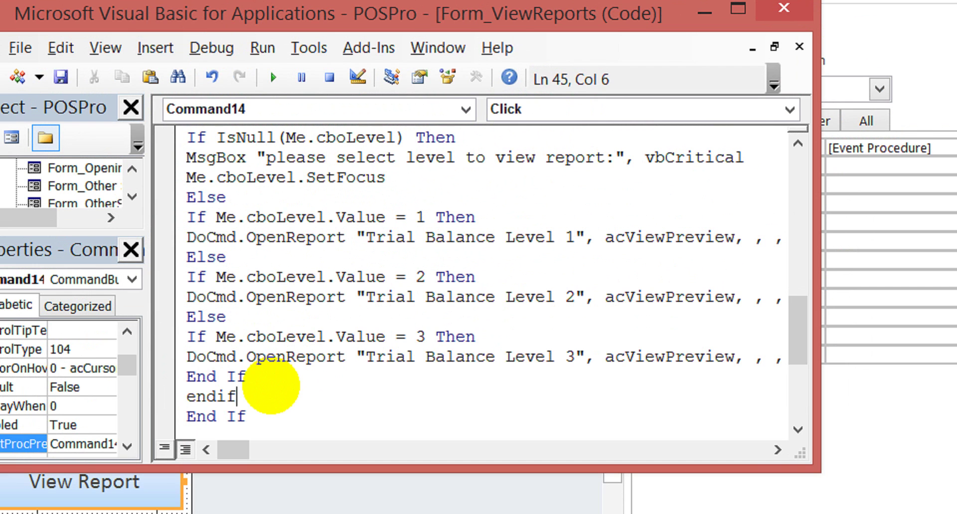
key("Down")
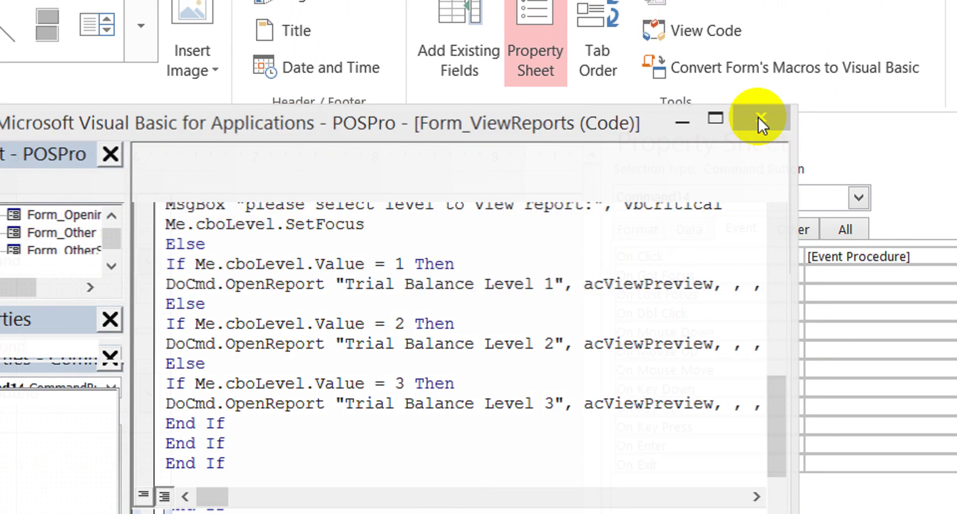
left_click(761, 106)
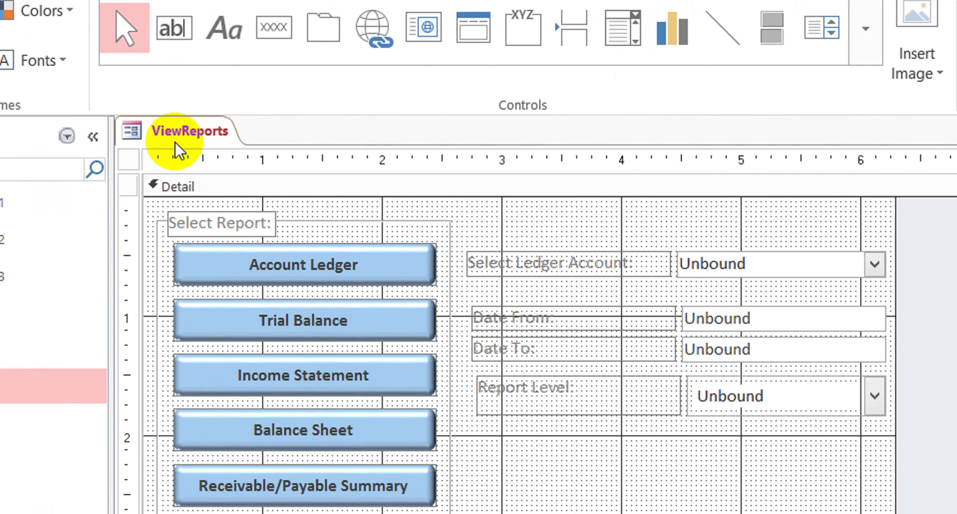